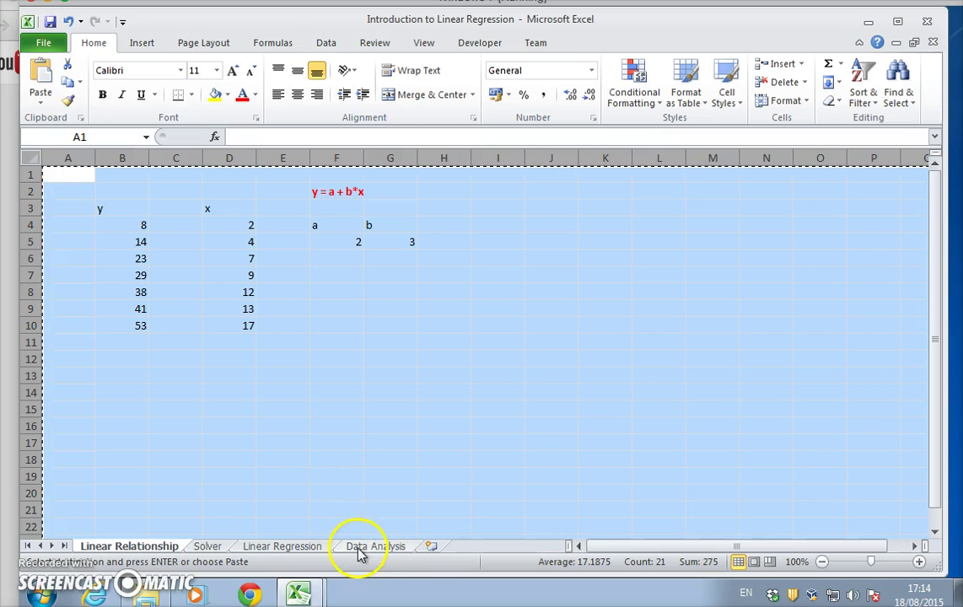
Add a new worksheet and paste the copied contents of the Linear Relationship sheet into it
{"action": "left_click", "coordinate": [431, 546]}
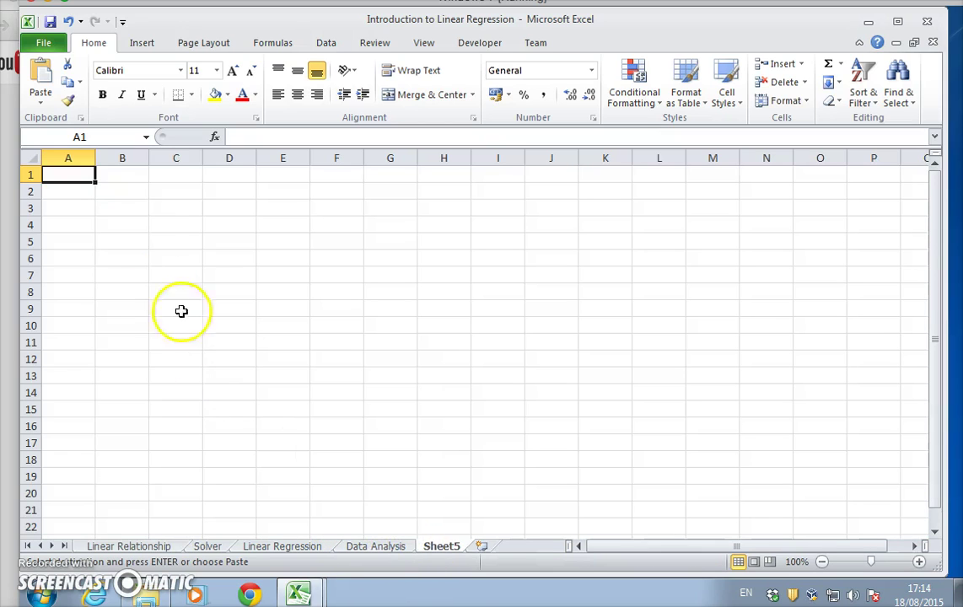
{"action": "left_click", "coordinate": [40, 72]}
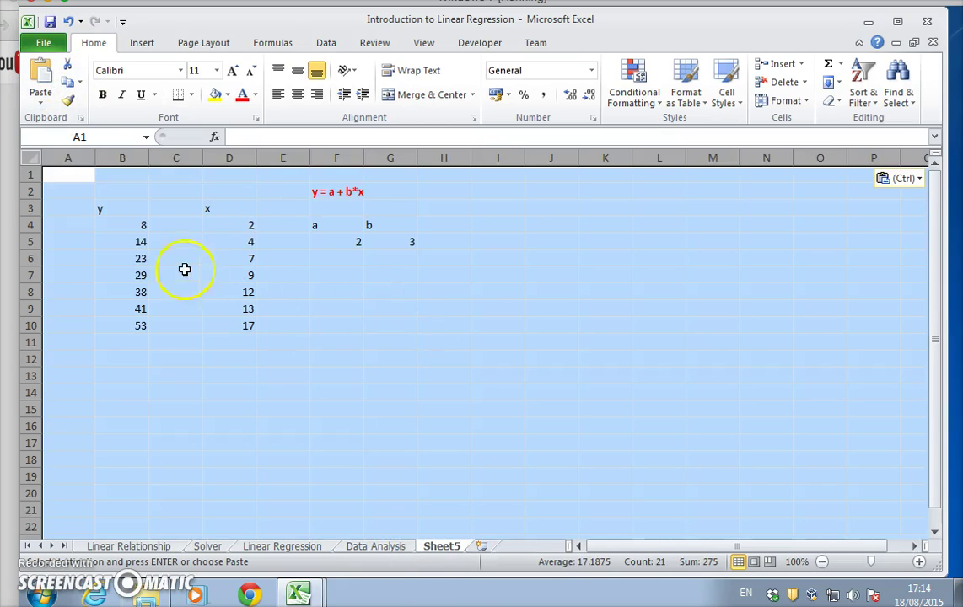
{"action": "left_click", "coordinate": [149, 230]}
{"action": "left_click", "coordinate": [217, 227]}
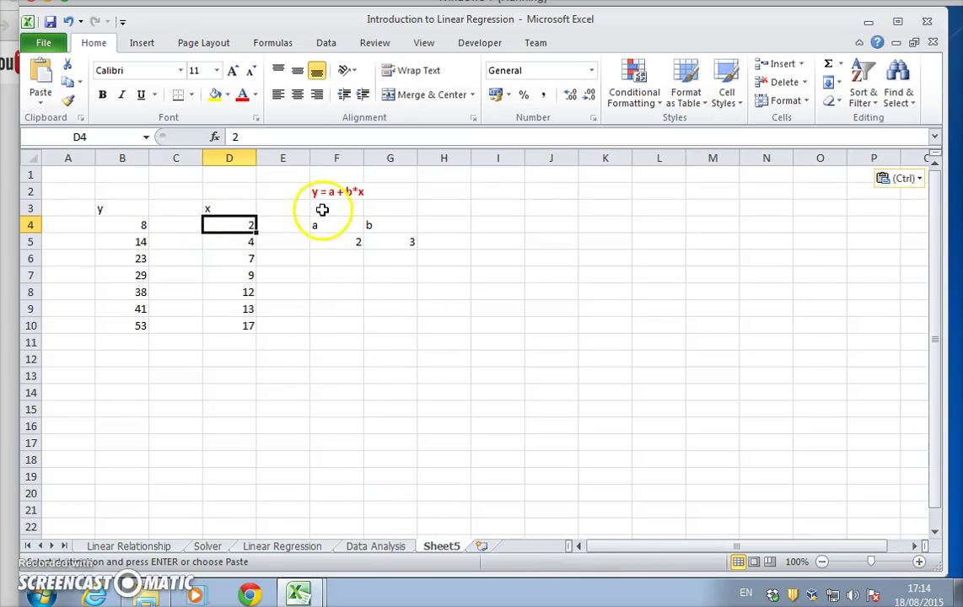
{"action": "left_click_drag", "start_coordinate": [319, 225], "coordinate": [387, 241]}
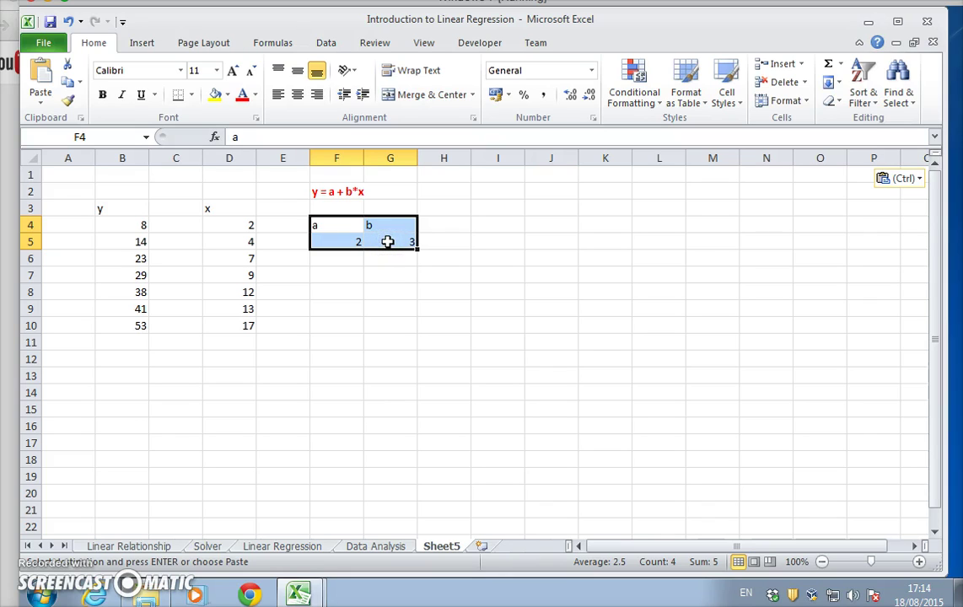
{"action": "left_click", "coordinate": [323, 191]}
{"action": "left_click", "coordinate": [240, 226]}
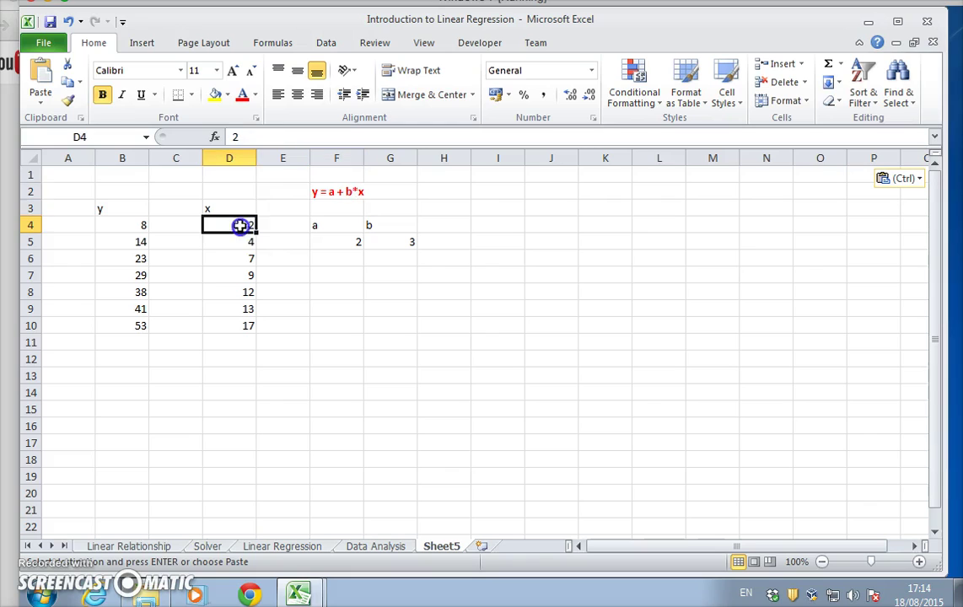
Extend the equation in F2 with an error term so it reads y = a + b*x + e
{"action": "left_click", "coordinate": [318, 194]}
{"action": "left_click", "coordinate": [303, 137]}
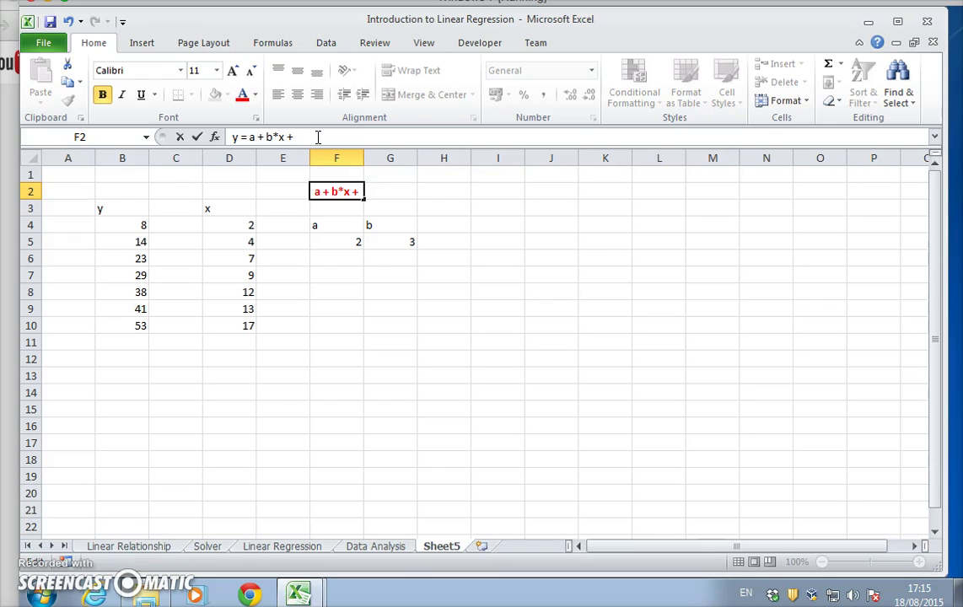
{"action": "key", "text": "Return"}
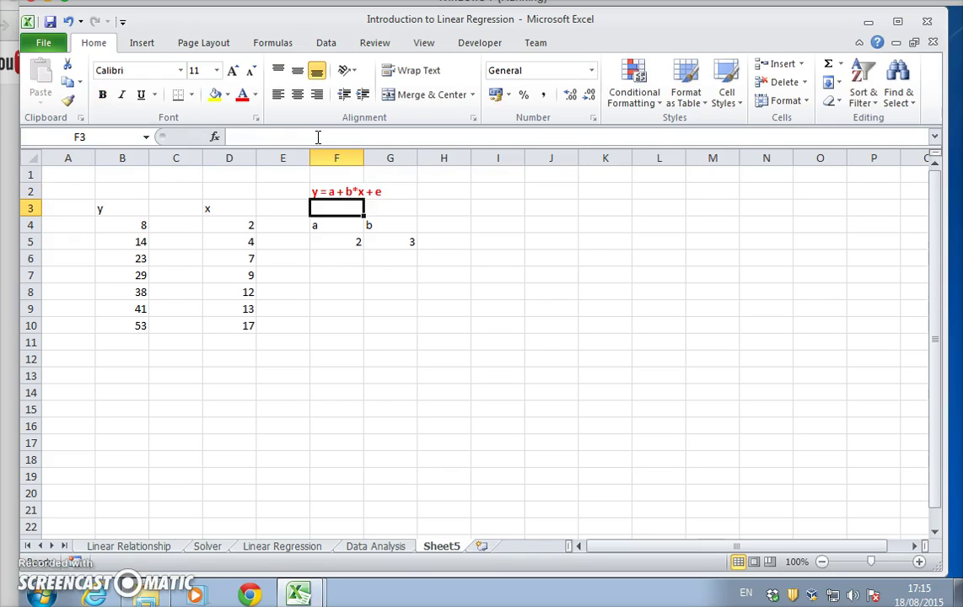
{"action": "left_click", "coordinate": [342, 192]}
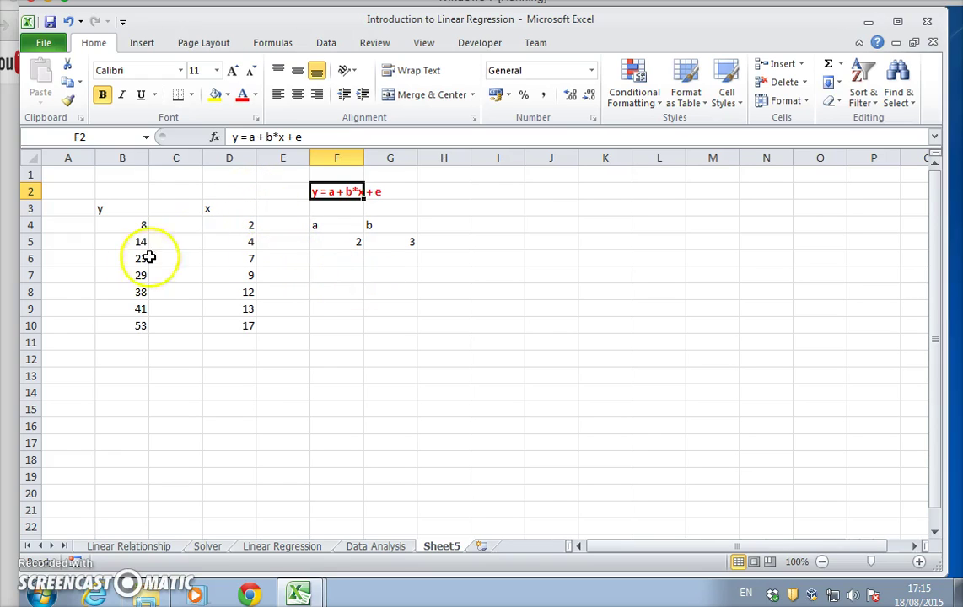
{"action": "left_click", "coordinate": [239, 229]}
{"action": "left_click", "coordinate": [135, 224]}
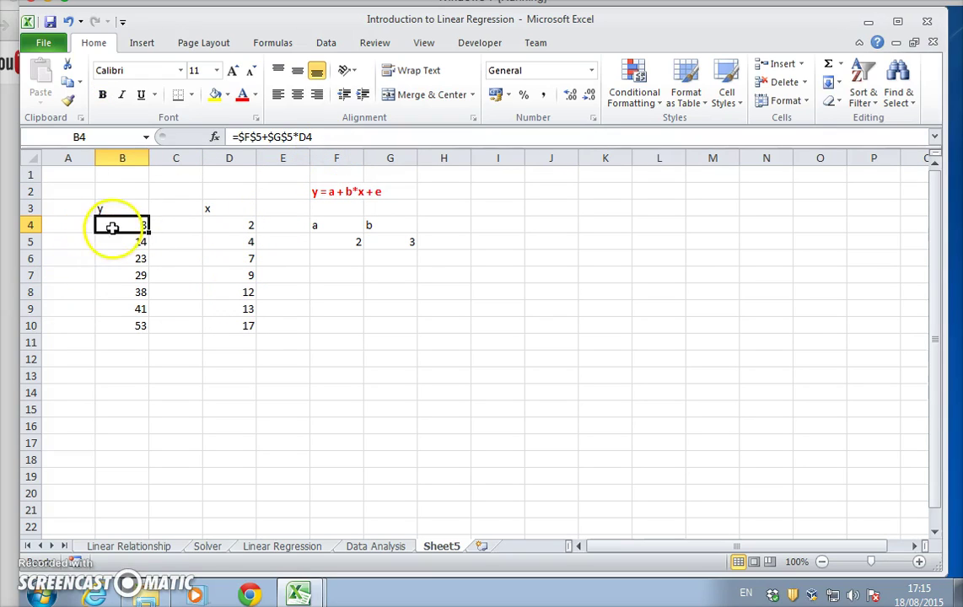
Replace the y formulas in B4:B10 with their plain values by copying and pasting values only over the same cells
{"action": "left_click_drag", "start_coordinate": [111, 225], "coordinate": [133, 323]}
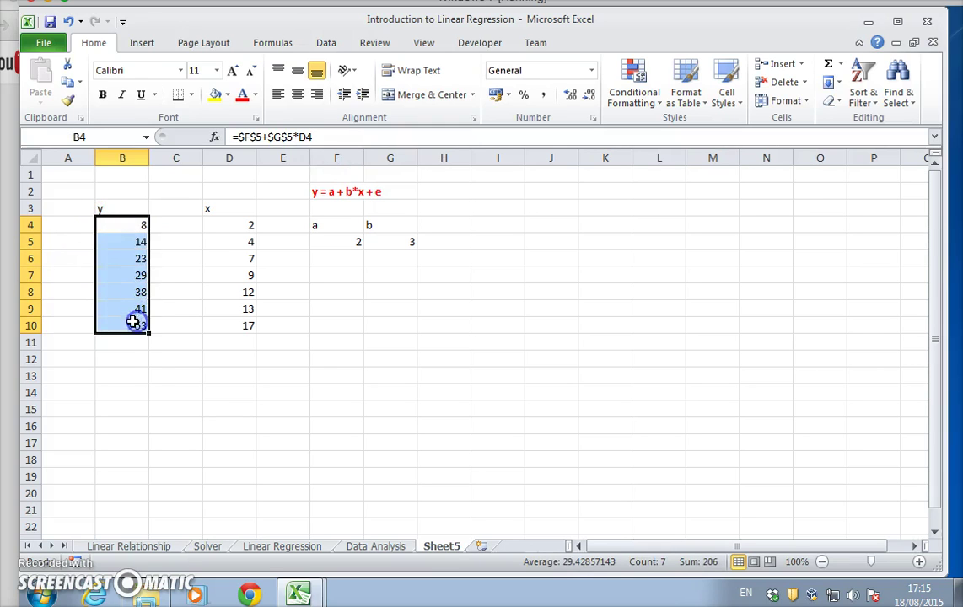
{"action": "right_click", "coordinate": [134, 323]}
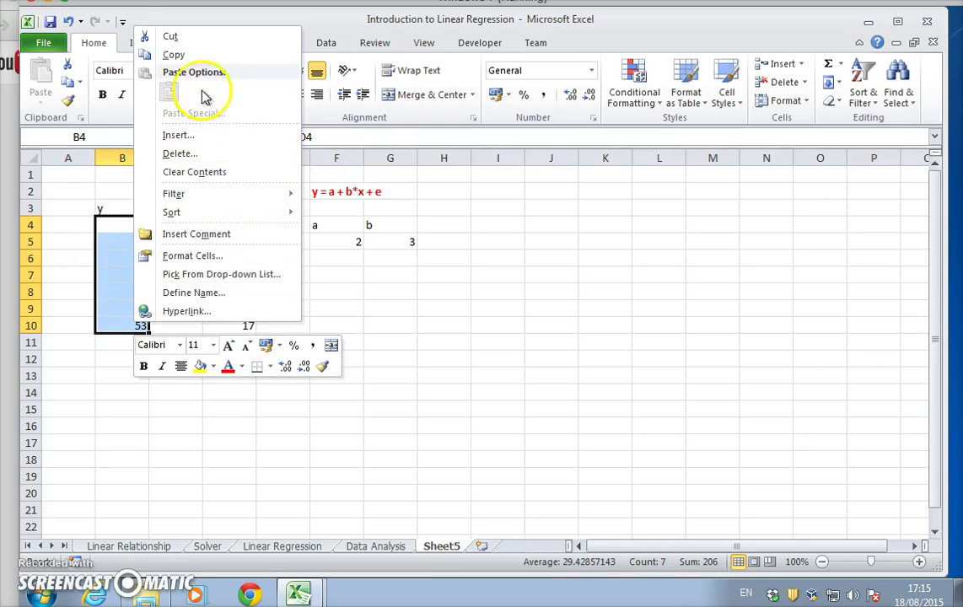
{"action": "left_click", "coordinate": [202, 56]}
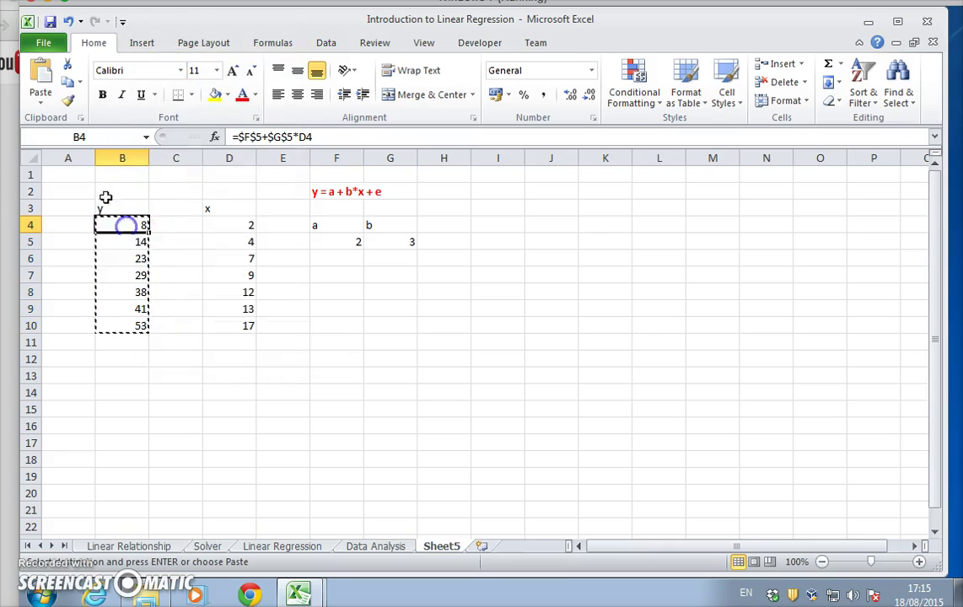
{"action": "left_click", "coordinate": [40, 96]}
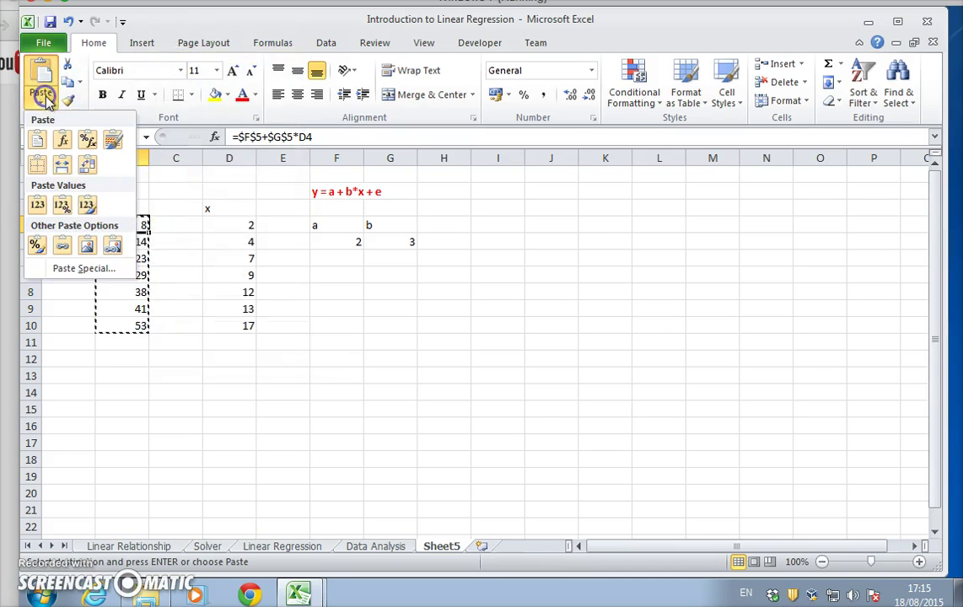
{"action": "left_click", "coordinate": [80, 269]}
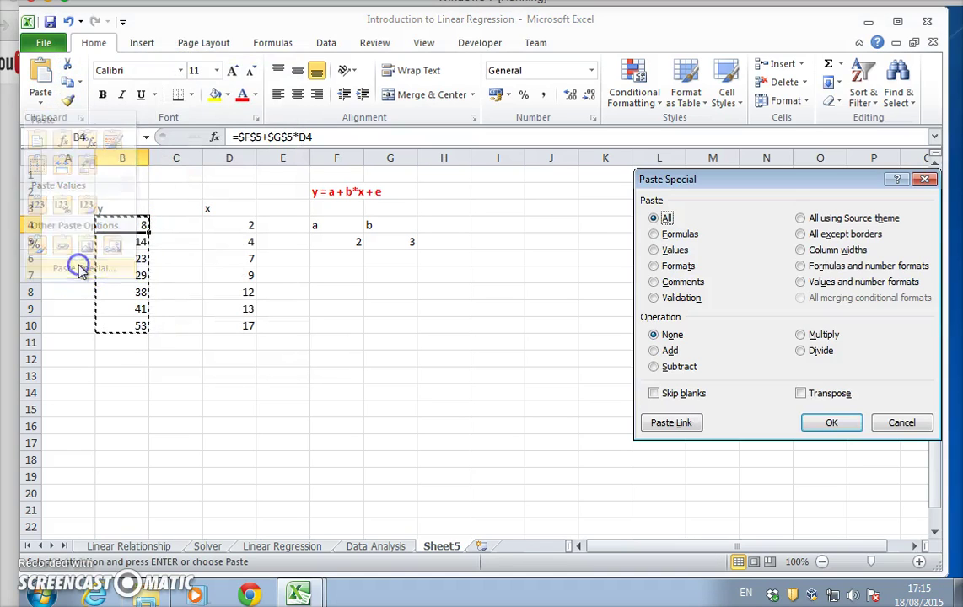
{"action": "left_click", "coordinate": [666, 253]}
{"action": "left_click", "coordinate": [831, 423]}
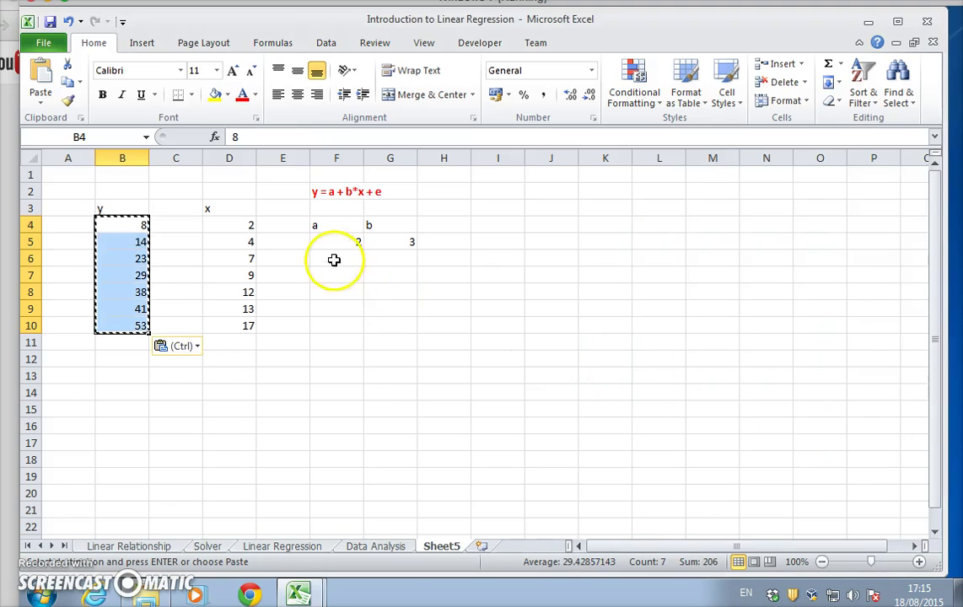
Set the y value in B4 to 7.5 and the one in B6 to 23.25
{"action": "left_click", "coordinate": [127, 225]}
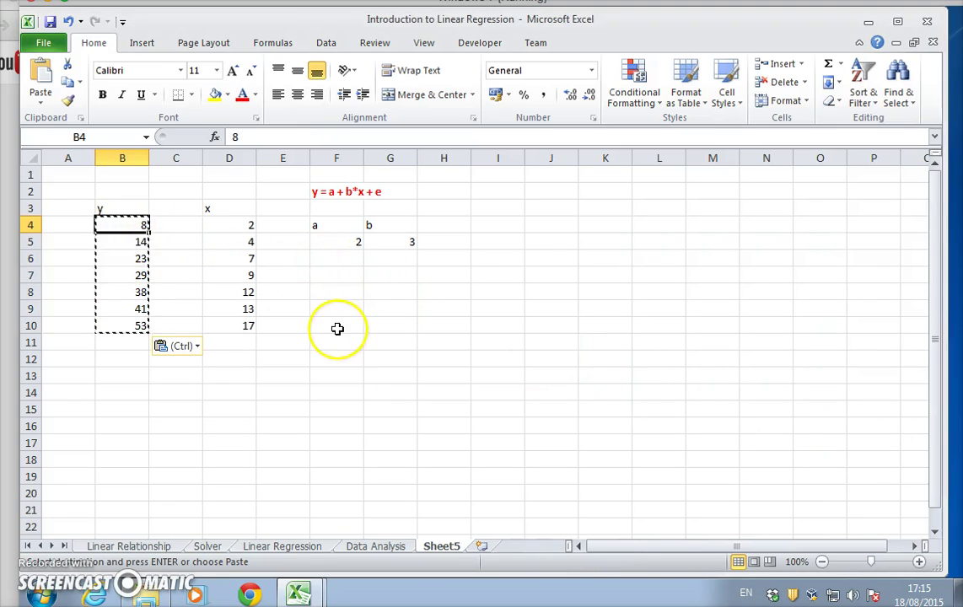
{"action": "type", "text": "7.5"}
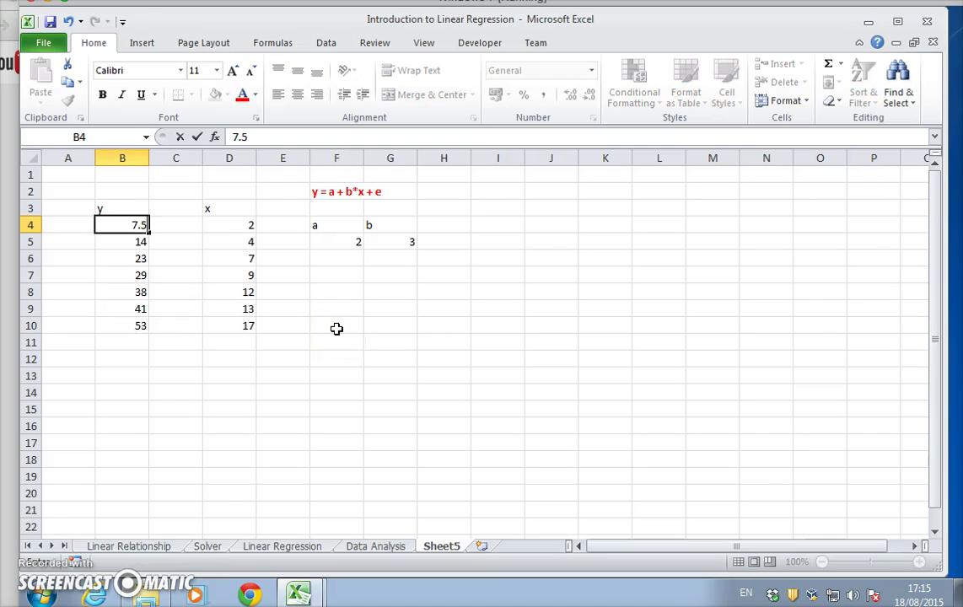
{"action": "key", "text": "Return"}
{"action": "key", "text": "Down"}
{"action": "key", "text": "F2"}
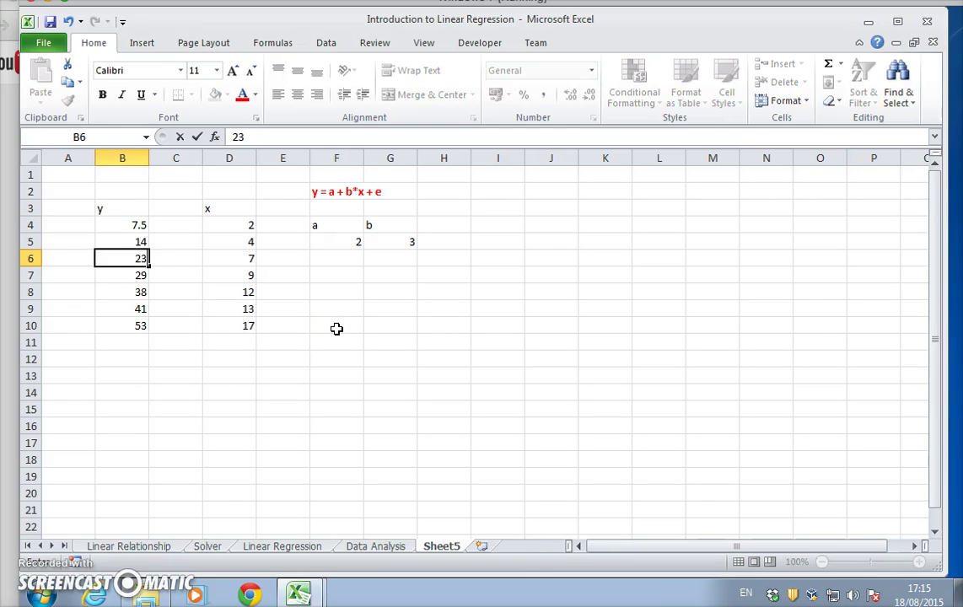
{"action": "key", "text": "Return"}
{"action": "key", "text": "Down"}
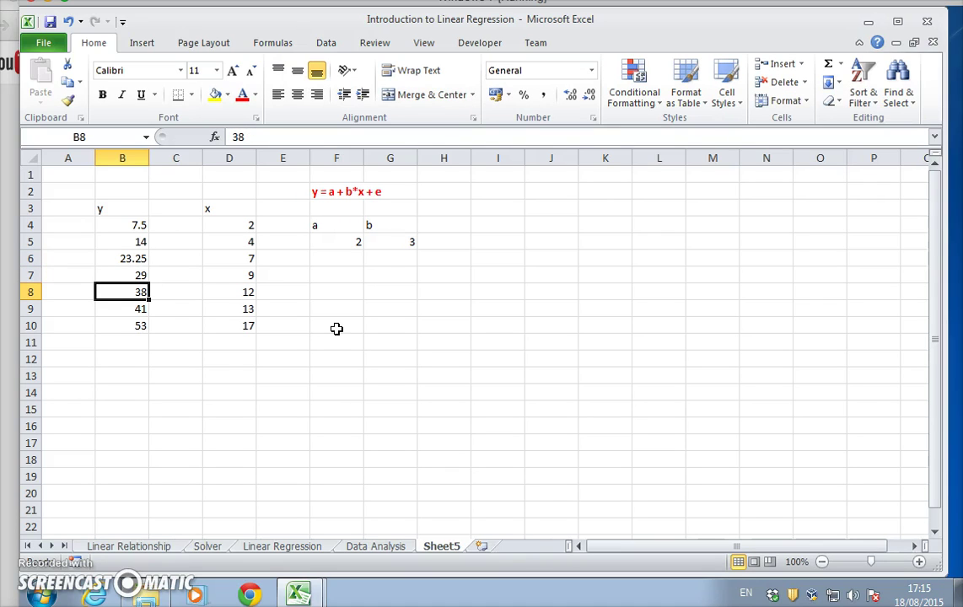
Set the y value in B8 to 39.75 and the one in B10 to 53.25
{"action": "type", "text": "3"}
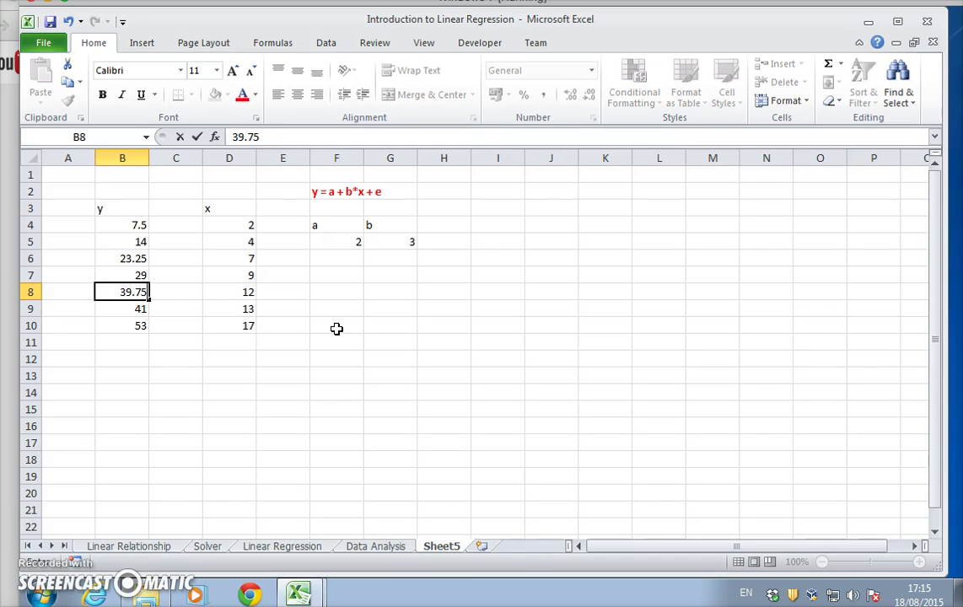
{"action": "key", "text": "Return"}
{"action": "key", "text": "Return"}
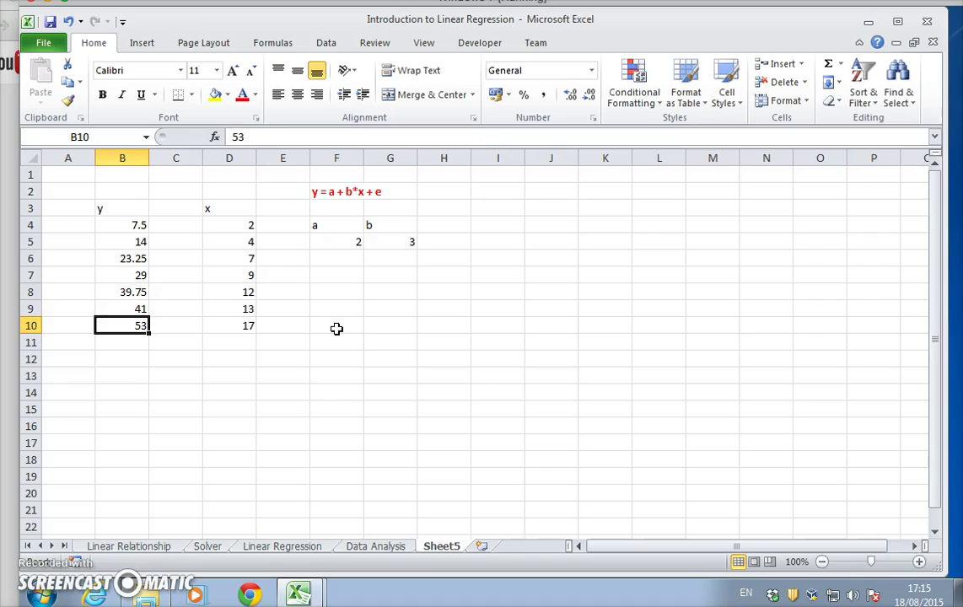
{"action": "type", "text": "5"}
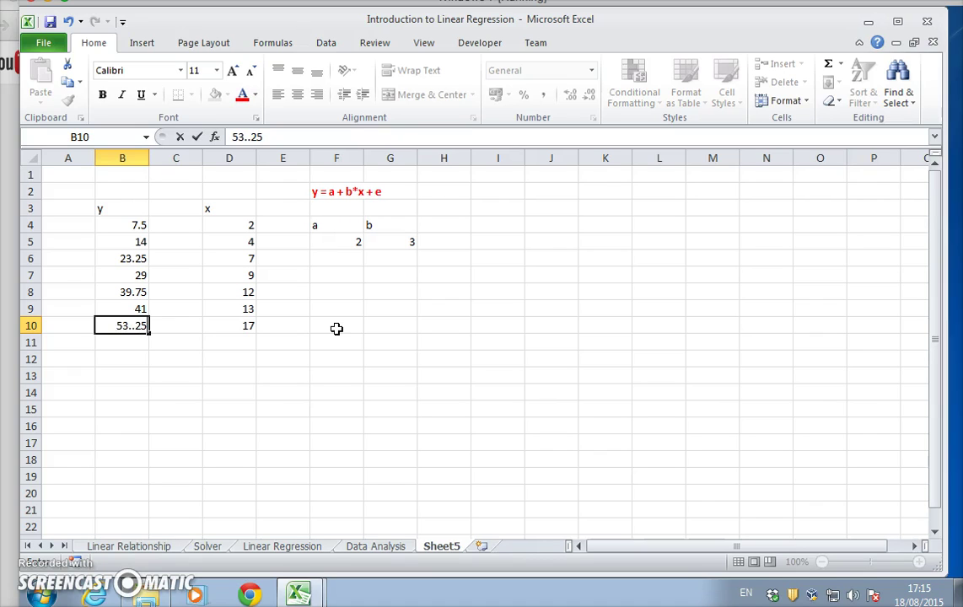
{"action": "key", "text": "Return"}
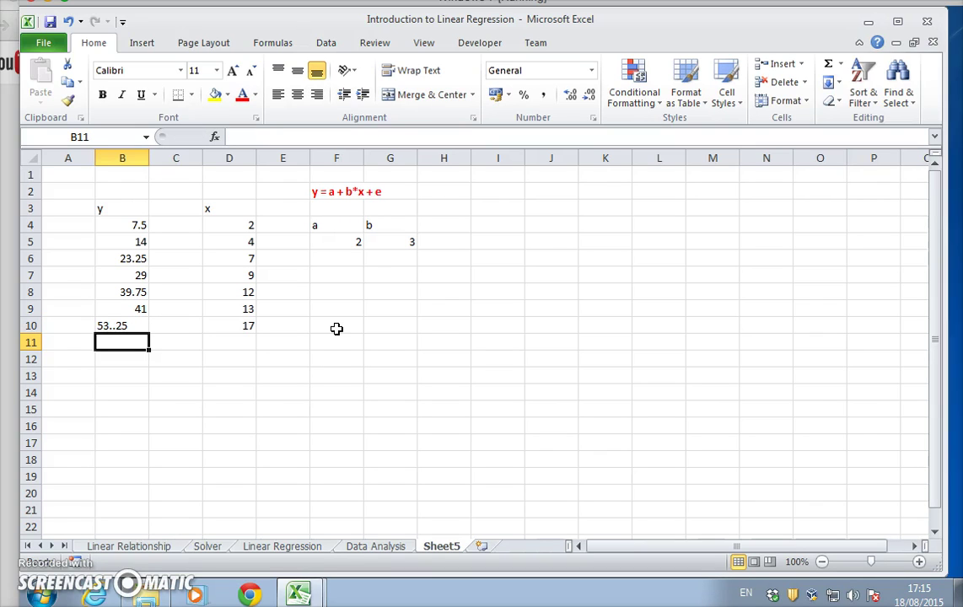
{"action": "key", "text": "Up"}
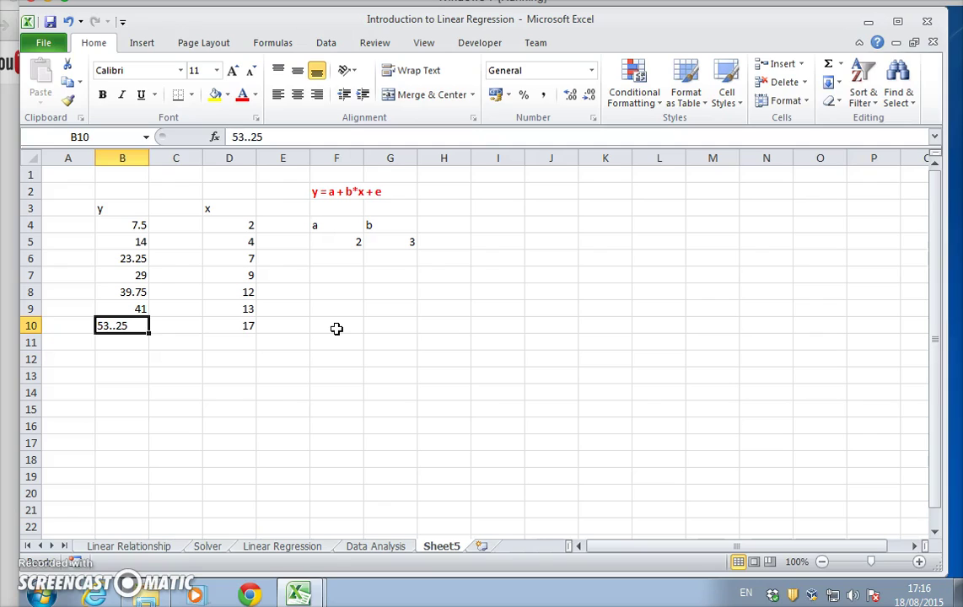
{"action": "type", "text": "53.2"}
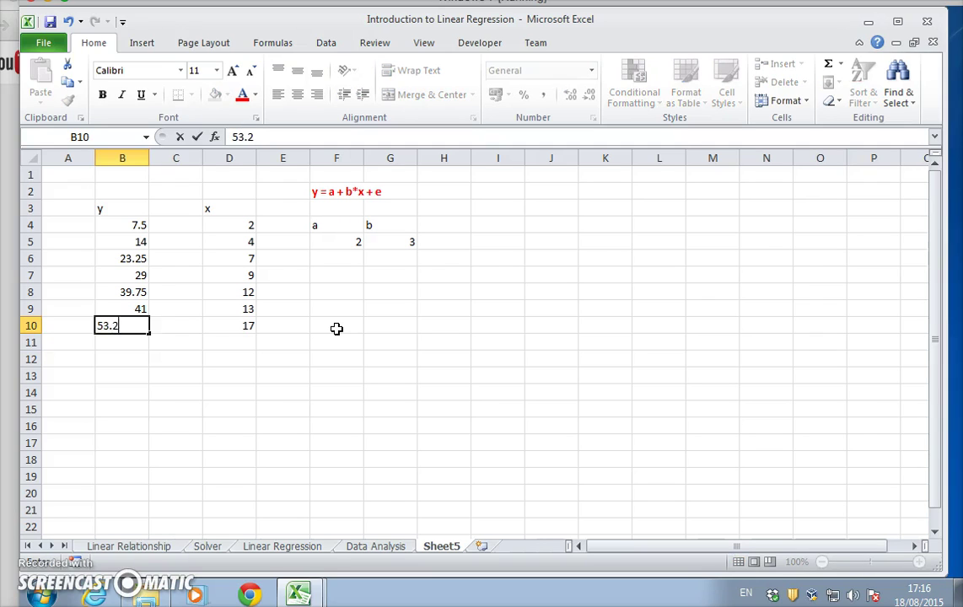
{"action": "type", "text": "5"}
{"action": "key", "text": "Return"}
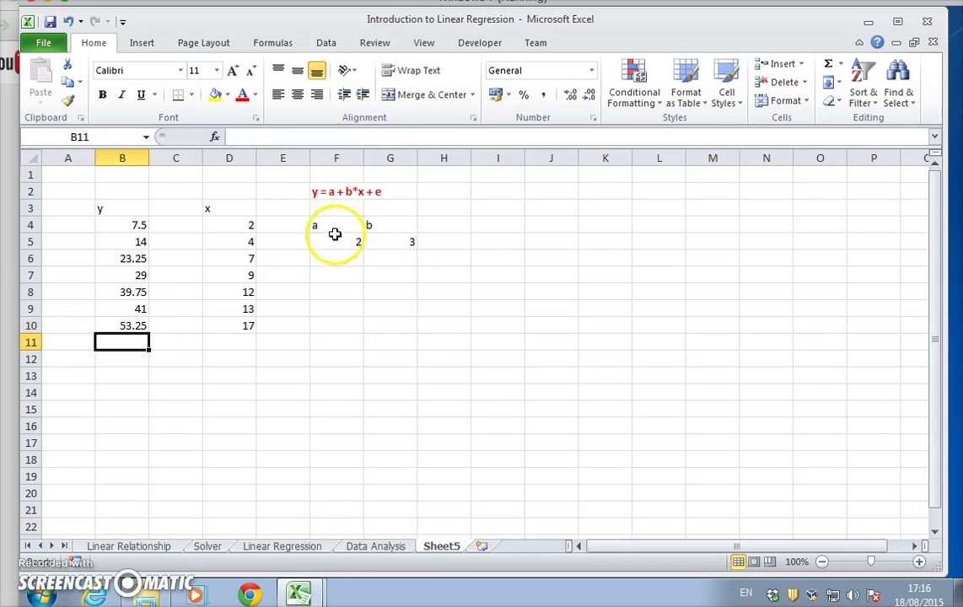
Examine the coefficient values for a and b in F5 and G5
{"action": "left_click", "coordinate": [338, 241]}
{"action": "left_click", "coordinate": [390, 242]}
{"action": "left_click", "coordinate": [337, 244]}
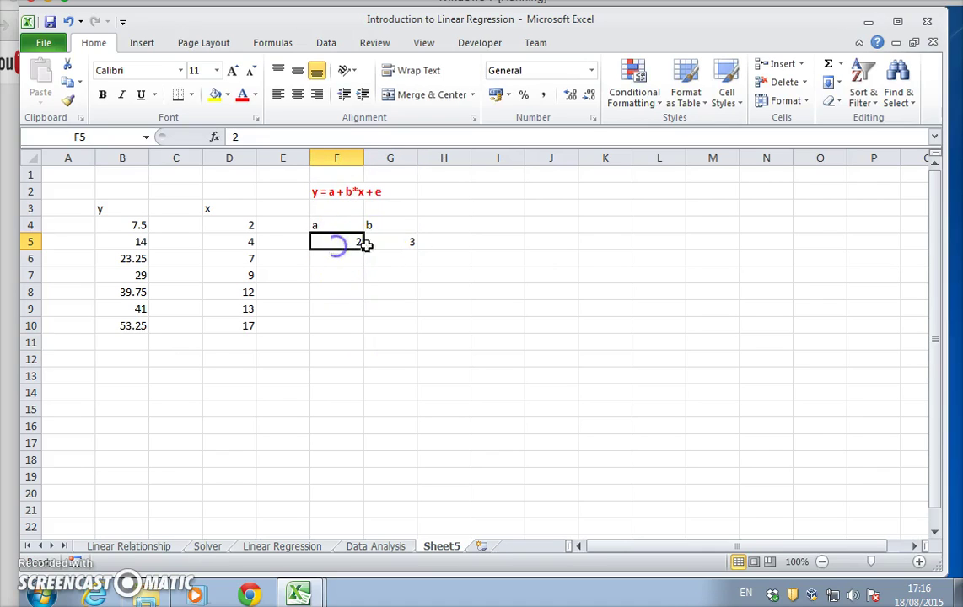
{"action": "left_click", "coordinate": [384, 243]}
{"action": "left_click", "coordinate": [334, 241]}
{"action": "left_click", "coordinate": [376, 243]}
{"action": "left_click", "coordinate": [355, 242]}
{"action": "left_click", "coordinate": [385, 243]}
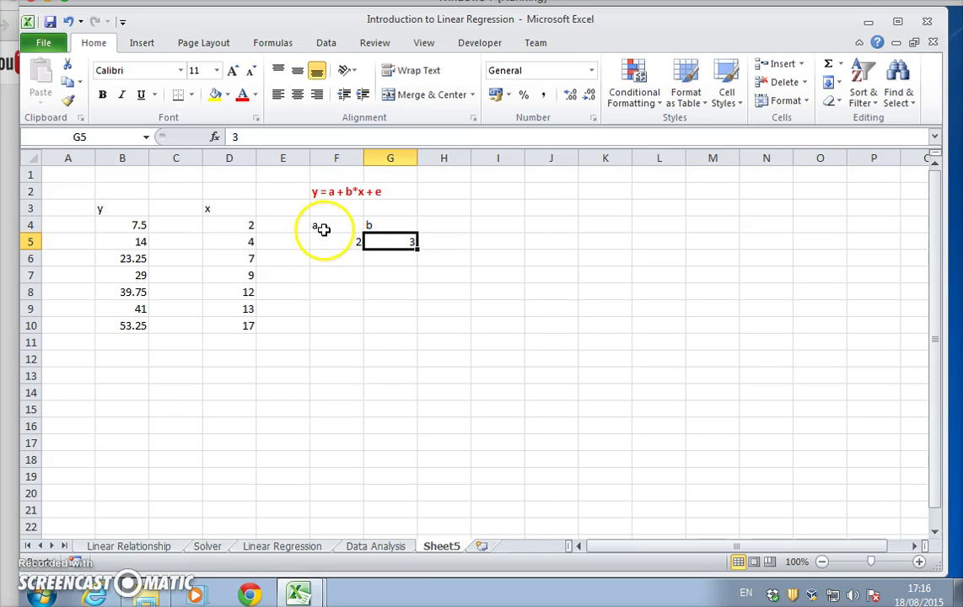
Enter the heading Y Fit in cell I3 for a column of fitted values
{"action": "left_click", "coordinate": [503, 221]}
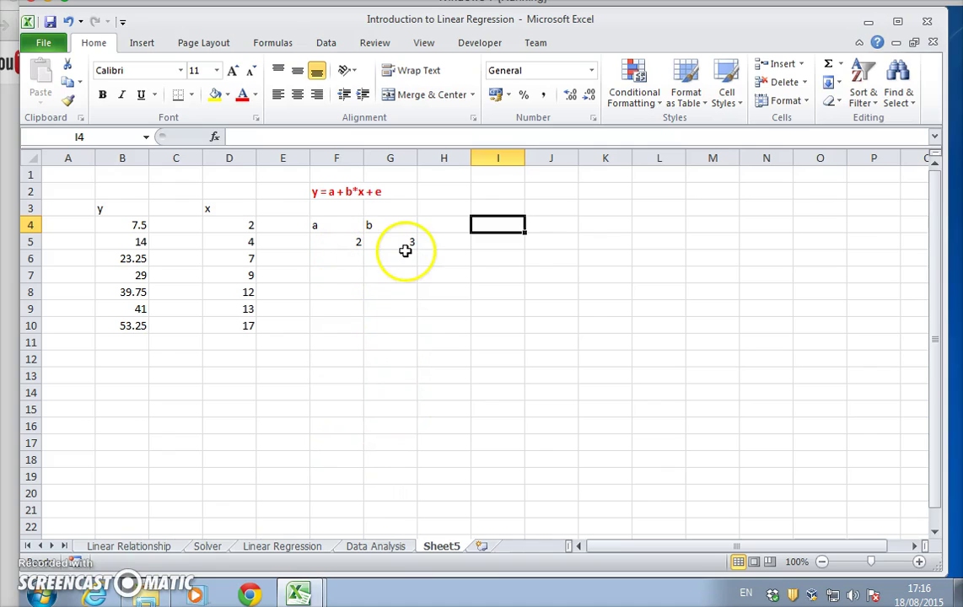
{"action": "left_click", "coordinate": [495, 211]}
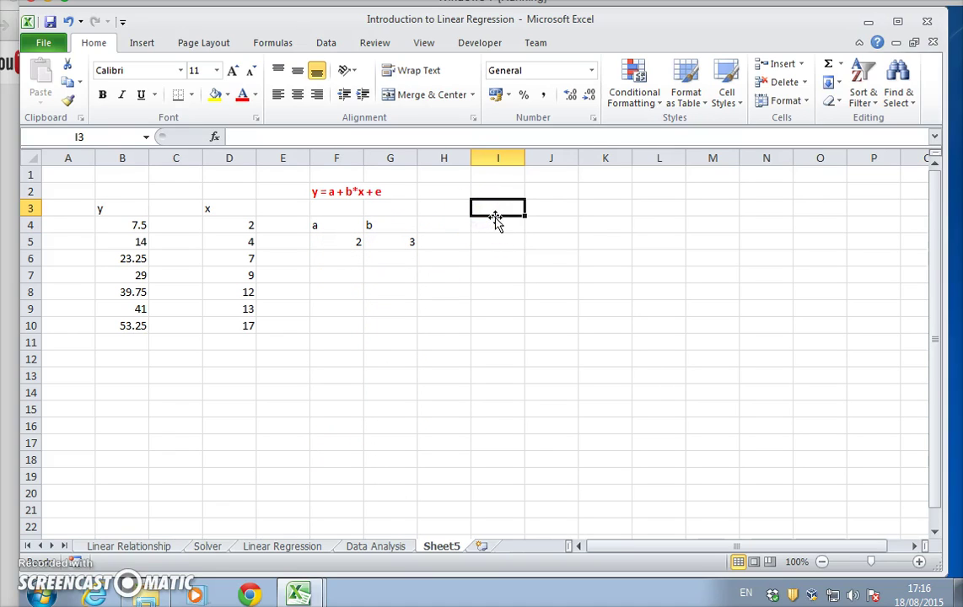
{"action": "type", "text": "Y Fit"}
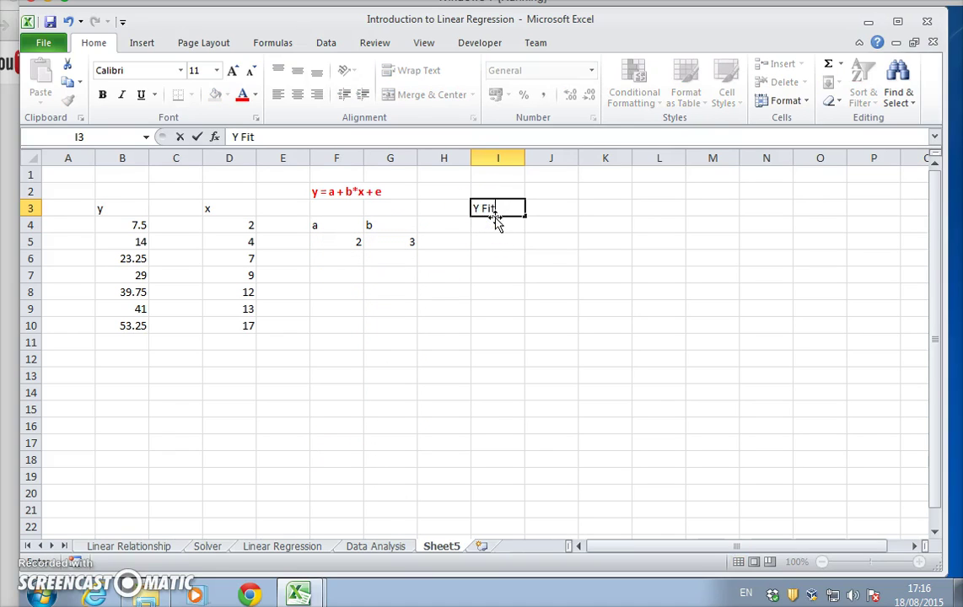
{"action": "key", "text": "Return"}
Enter the fitted-value formula =$F$5+$G$5*D4 in I4 and fill it down through I10
{"action": "type", "text": "="}
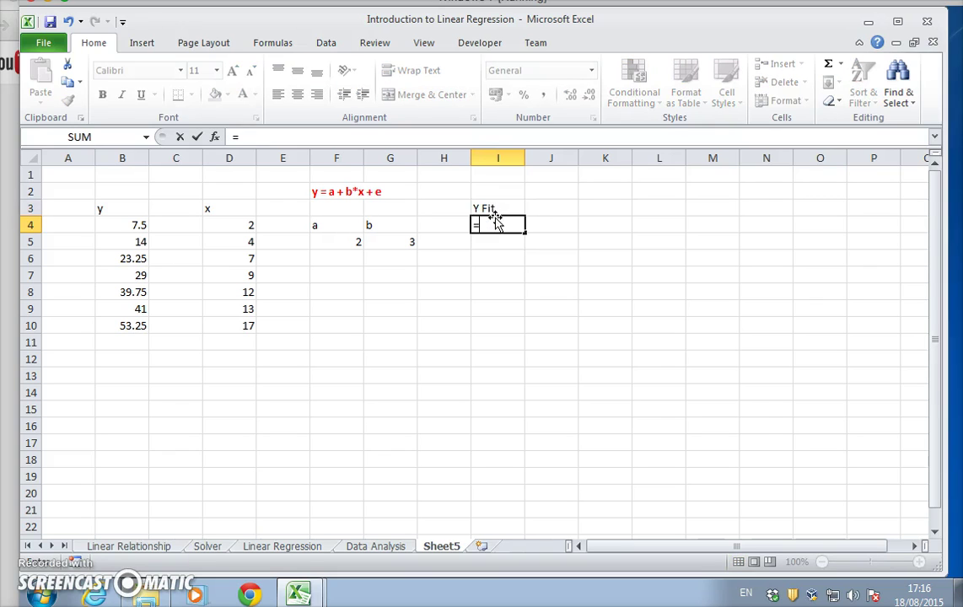
{"action": "key", "text": "Escape"}
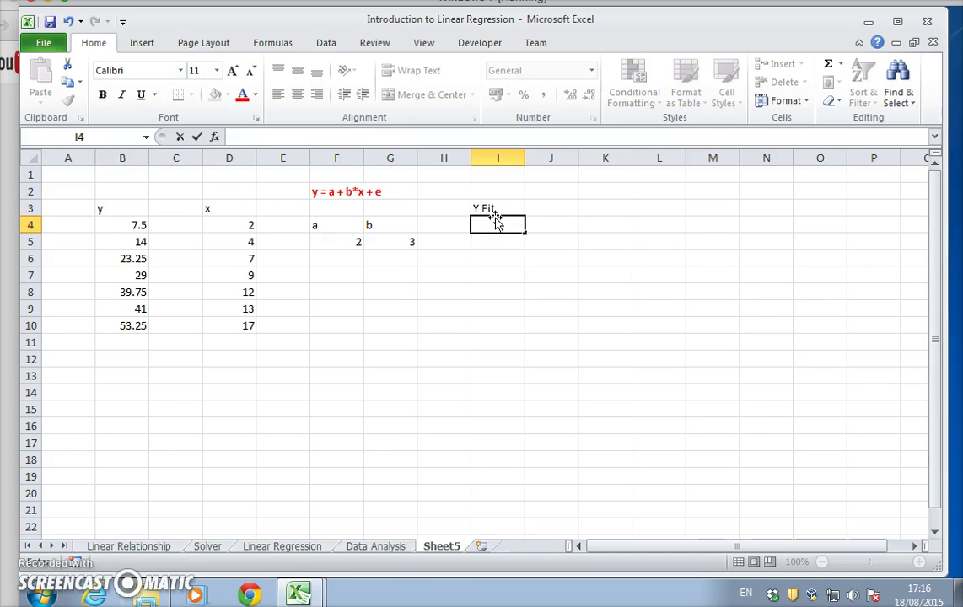
{"action": "type", "text": "="}
{"action": "left_click", "coordinate": [250, 226]}
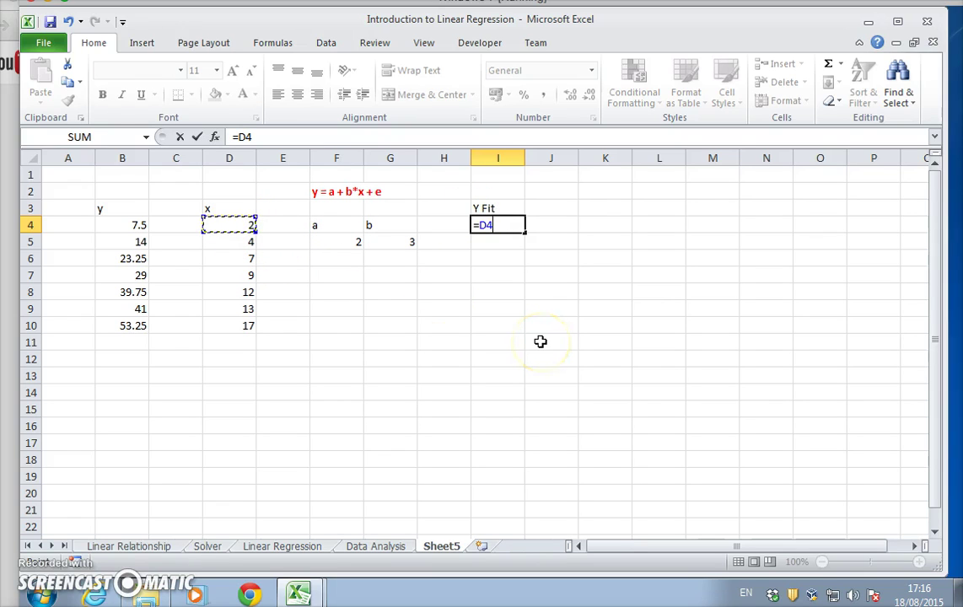
{"action": "key", "text": "BackSpace"}
{"action": "key", "text": "BackSpace"}
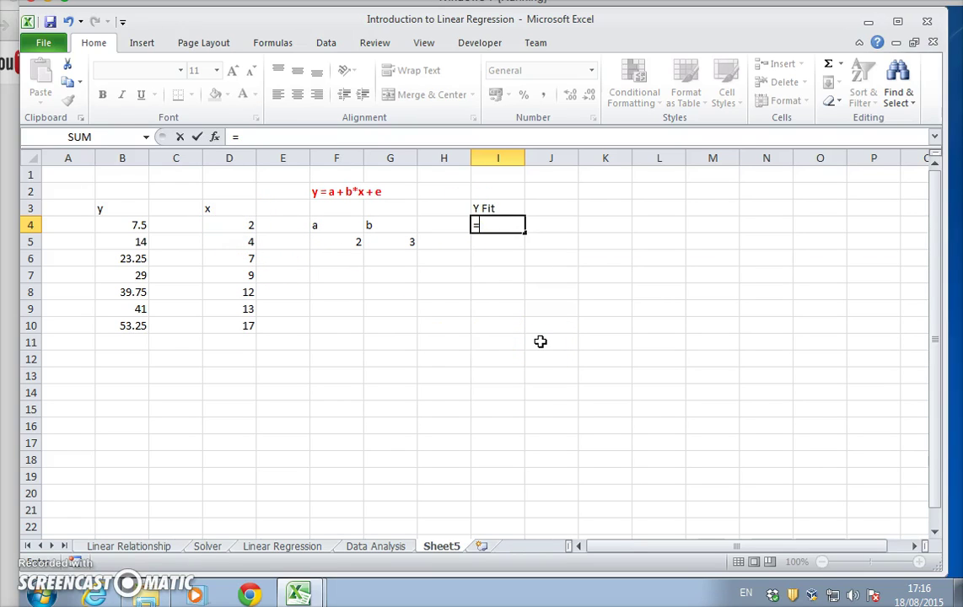
{"action": "left_click", "coordinate": [344, 243]}
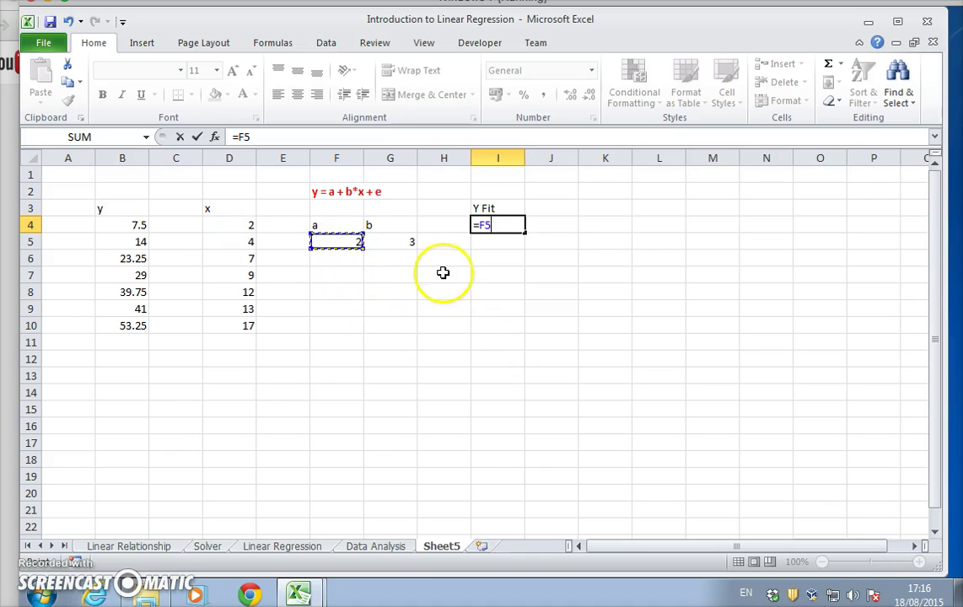
{"action": "key", "text": "F4"}
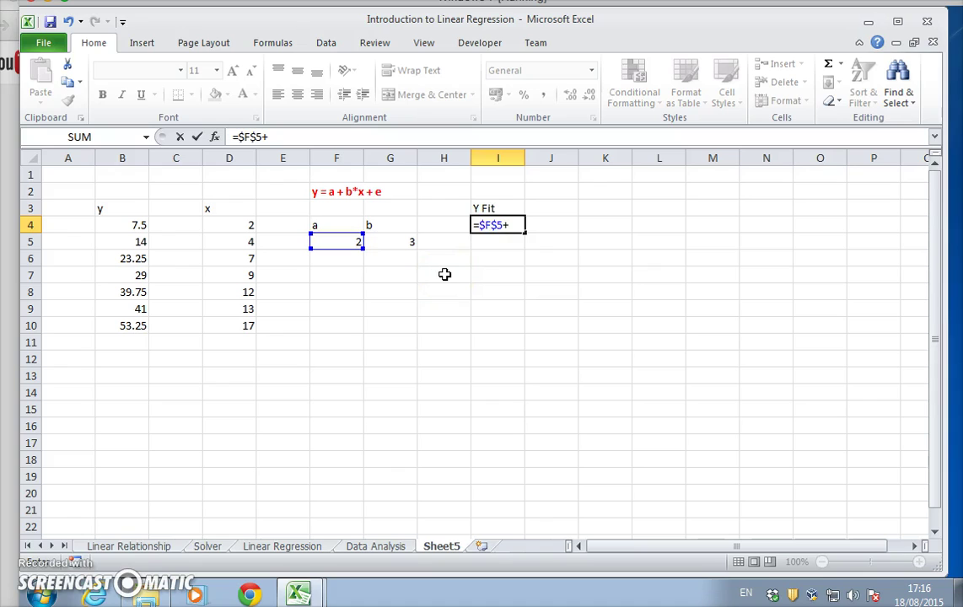
{"action": "left_click", "coordinate": [408, 244]}
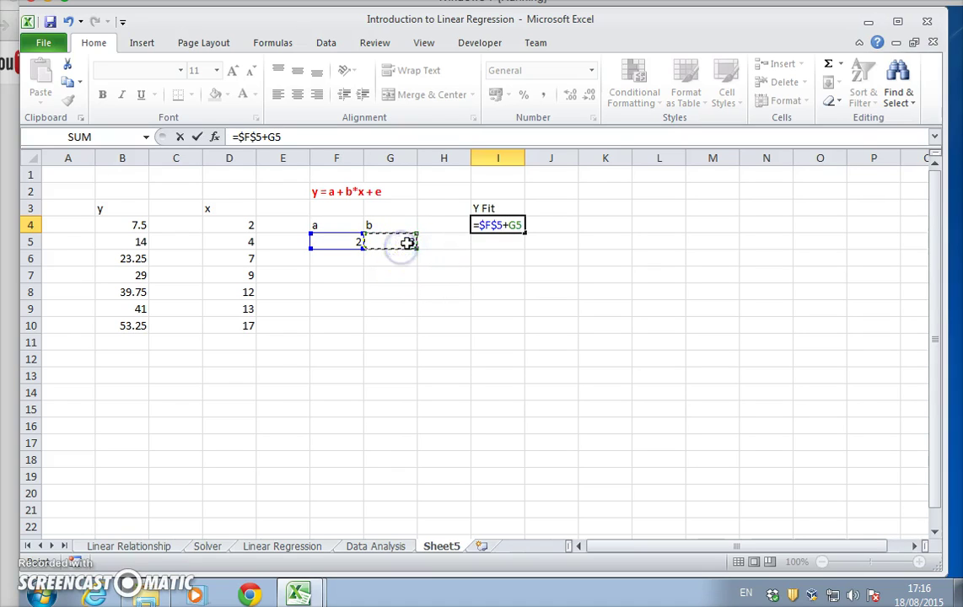
{"action": "key", "text": "F4"}
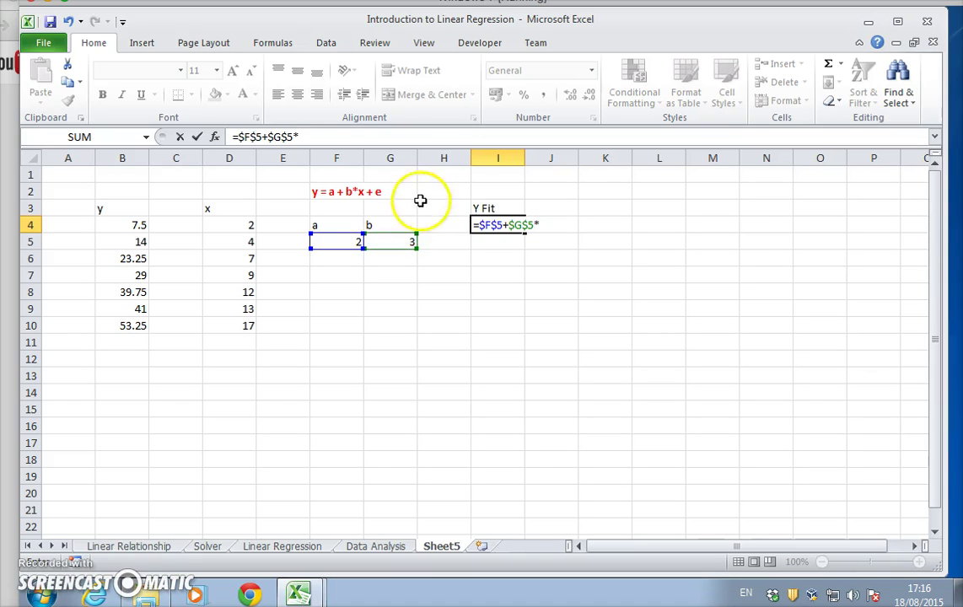
{"action": "left_click", "coordinate": [240, 223]}
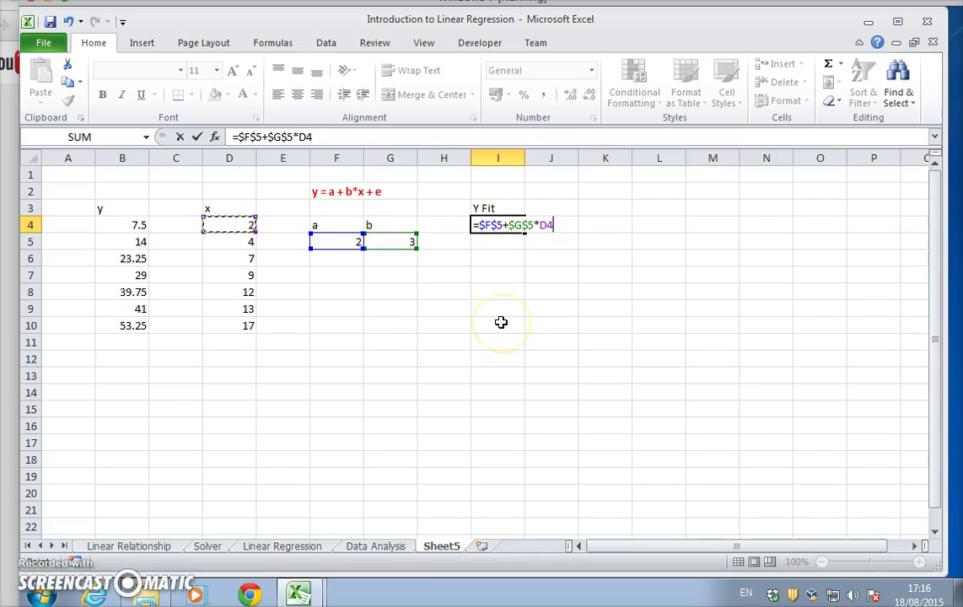
{"action": "key", "text": "Return"}
{"action": "left_click", "coordinate": [498, 224]}
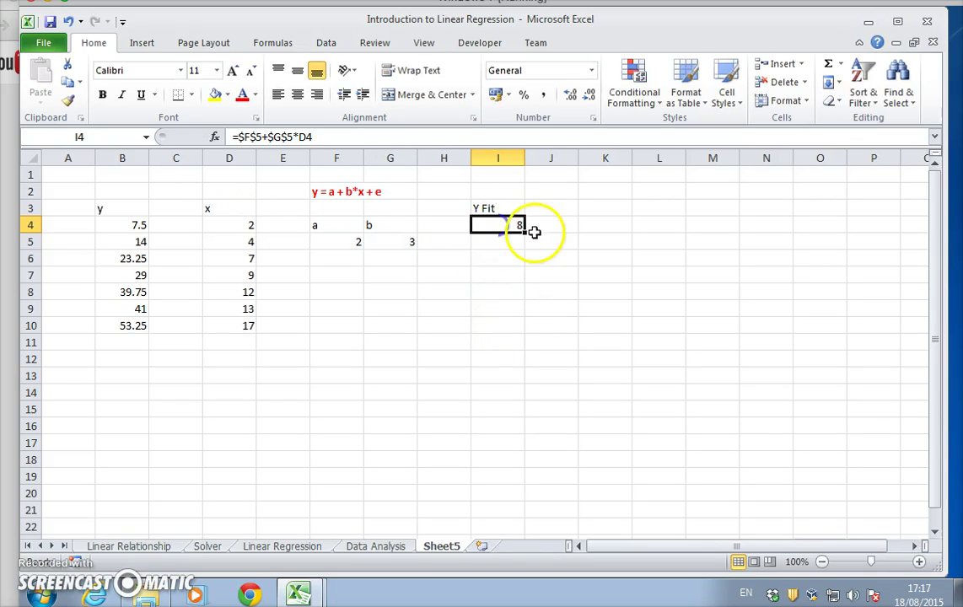
{"action": "left_click_drag", "start_coordinate": [524, 232], "coordinate": [524, 328]}
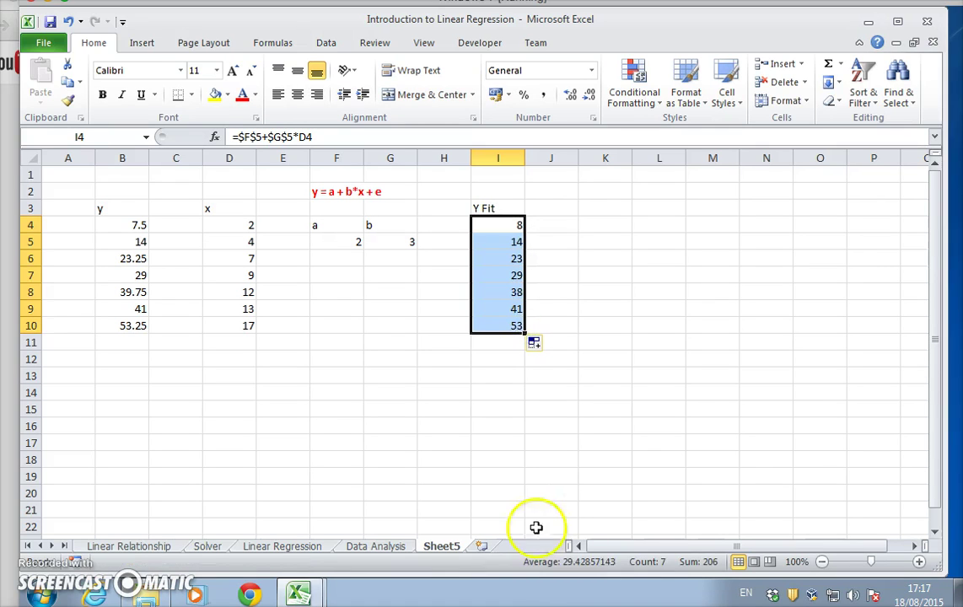
Rename the Sheet5 worksheet as With Error
{"action": "left_click", "coordinate": [444, 546]}
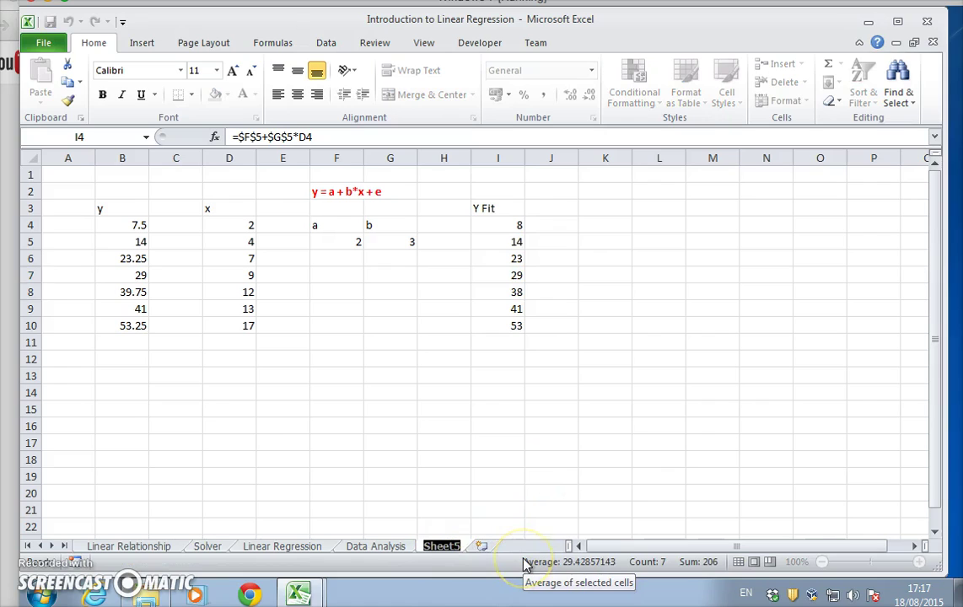
{"action": "type", "text": "With Err"}
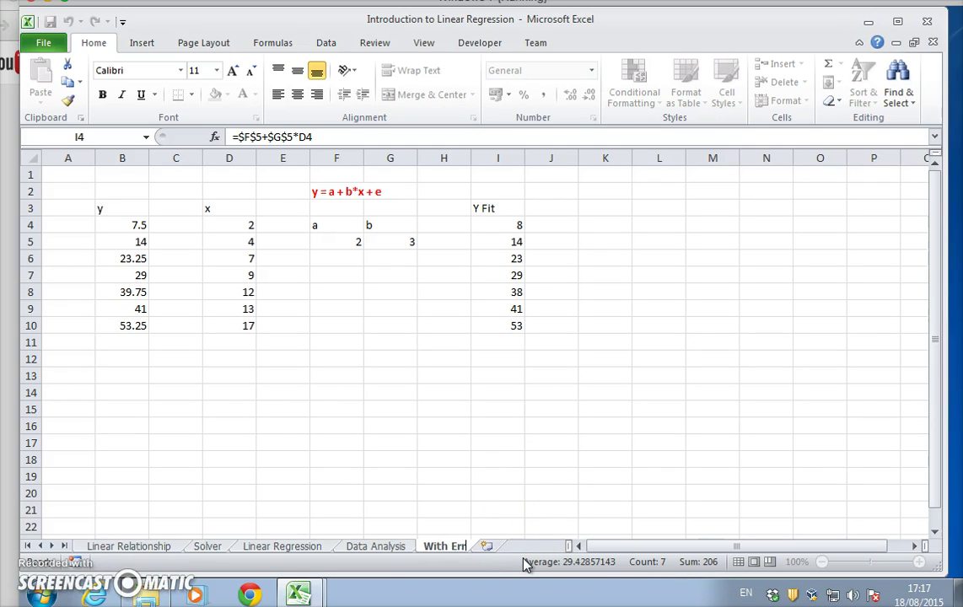
{"action": "type", "text": "or"}
{"action": "key", "text": "Return"}
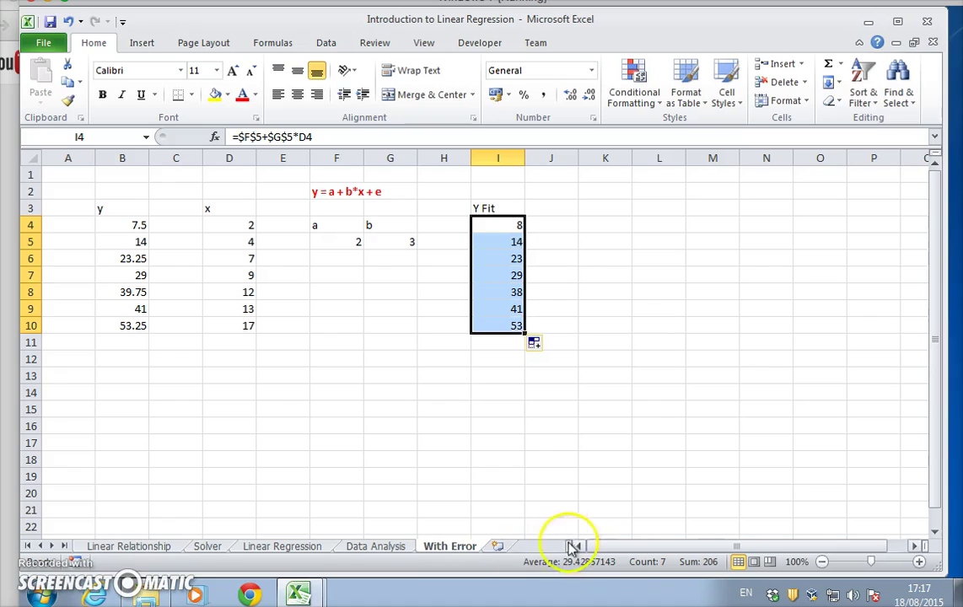
Add the prefix Linear Rel. to the With Error sheet name
{"action": "double_click", "coordinate": [451, 546]}
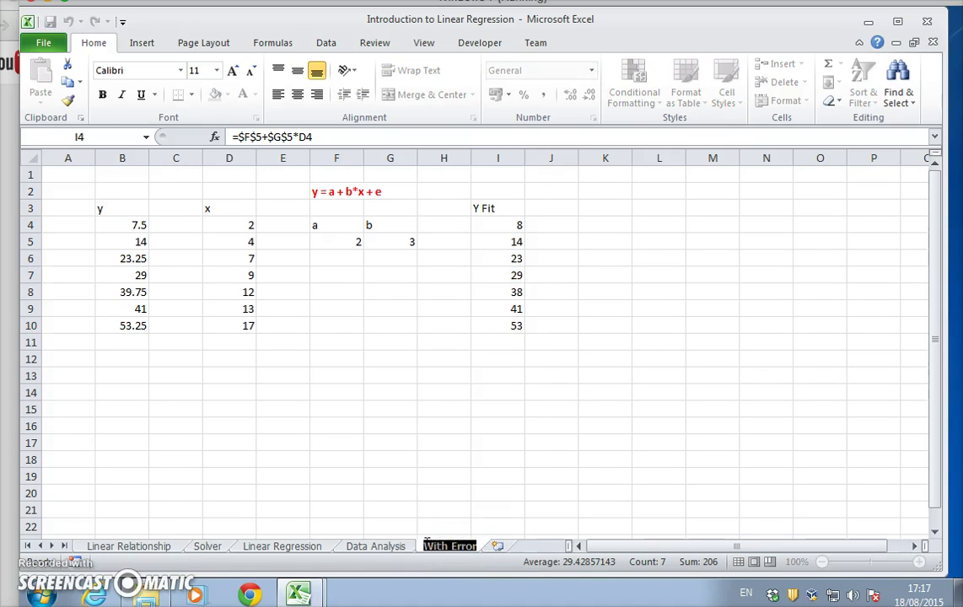
{"action": "left_click", "coordinate": [475, 564]}
{"action": "type", "text": "Linear R"}
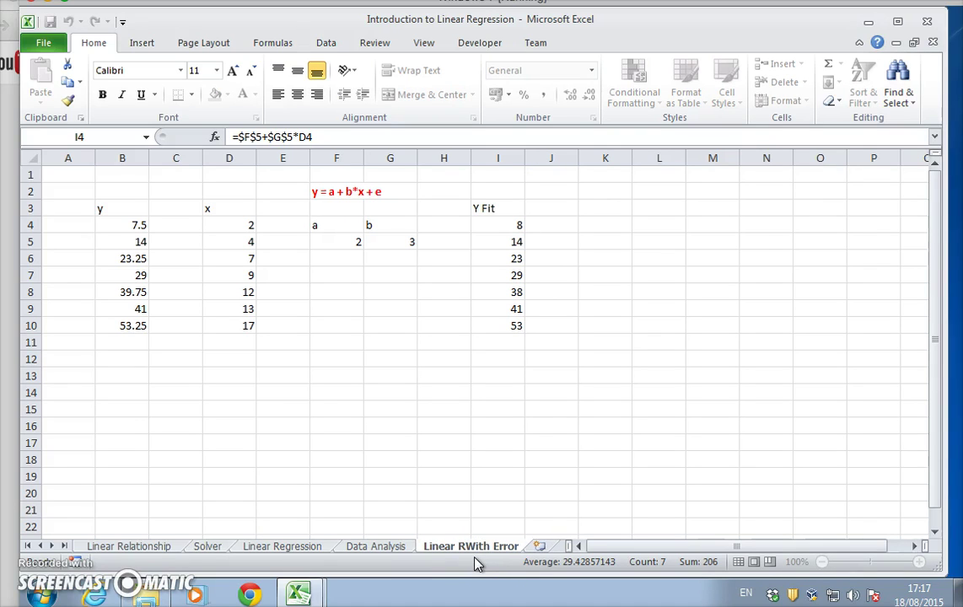
{"action": "type", "text": "el."}
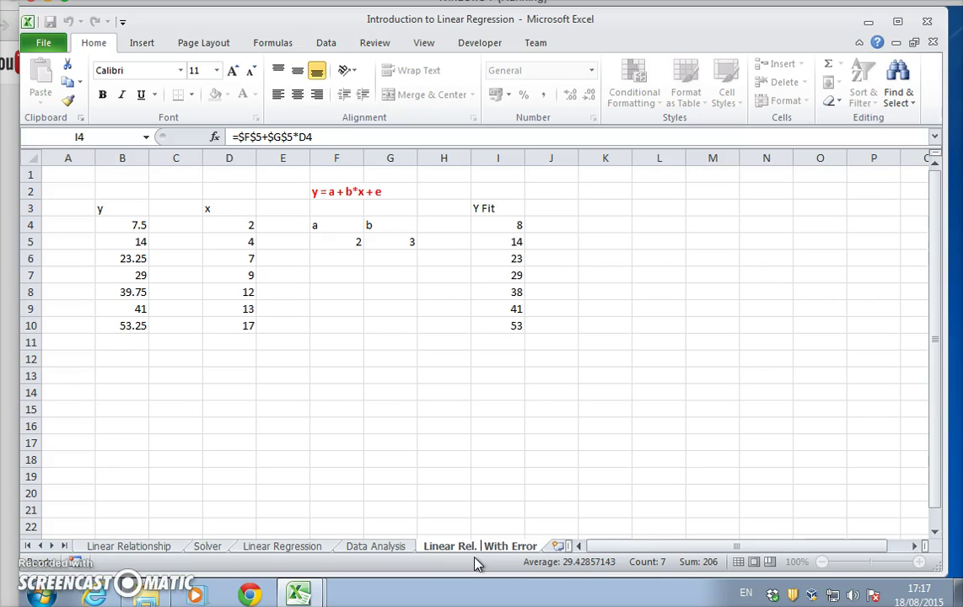
{"action": "key", "text": "Return"}
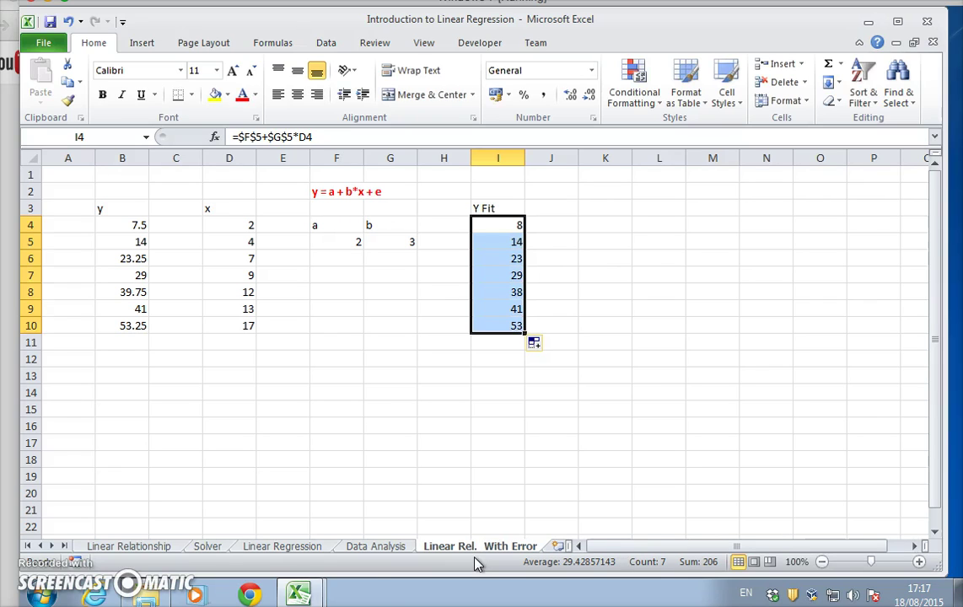
Examine the Y Fit formulas in I4 through I9 and compare the fitted values with the y data on the Linear Relationship sheet
{"action": "left_click", "coordinate": [152, 548]}
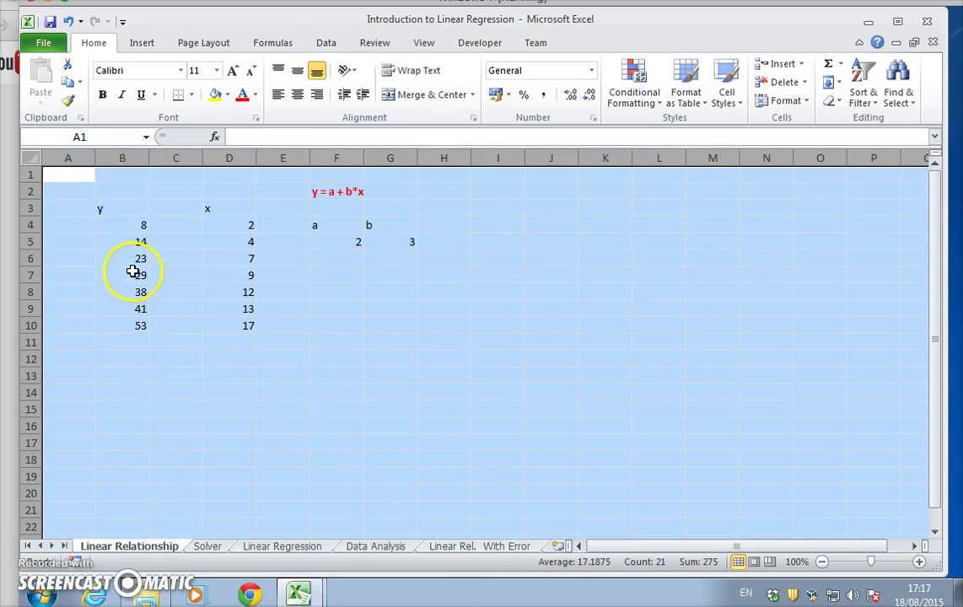
{"action": "left_click", "coordinate": [490, 548]}
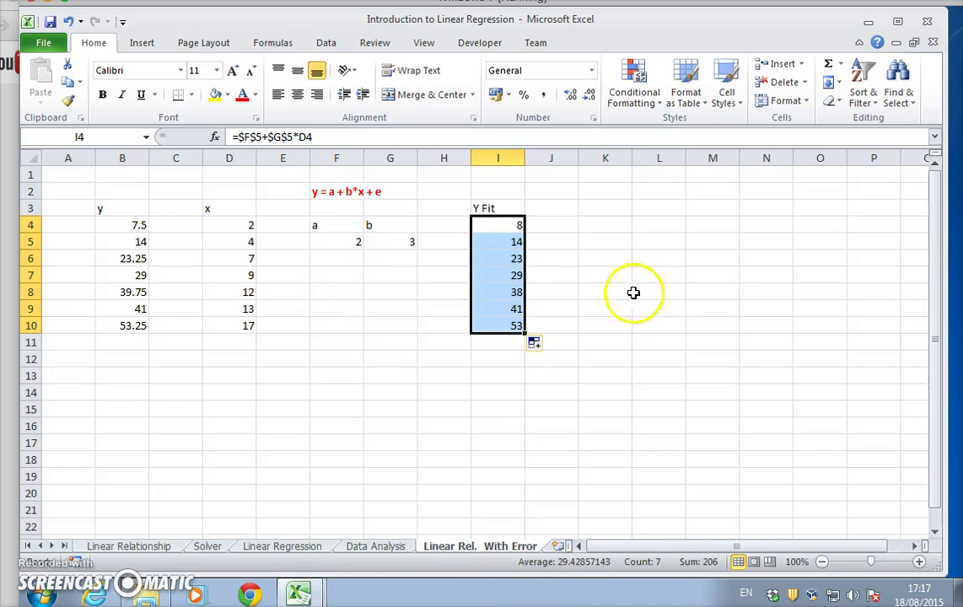
{"action": "left_click", "coordinate": [503, 225]}
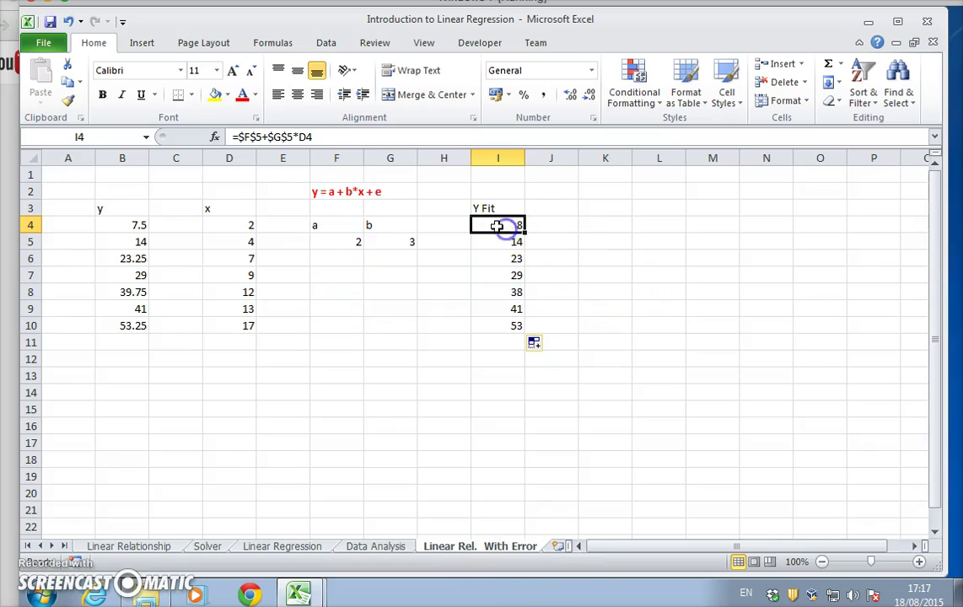
{"action": "left_click", "coordinate": [321, 133]}
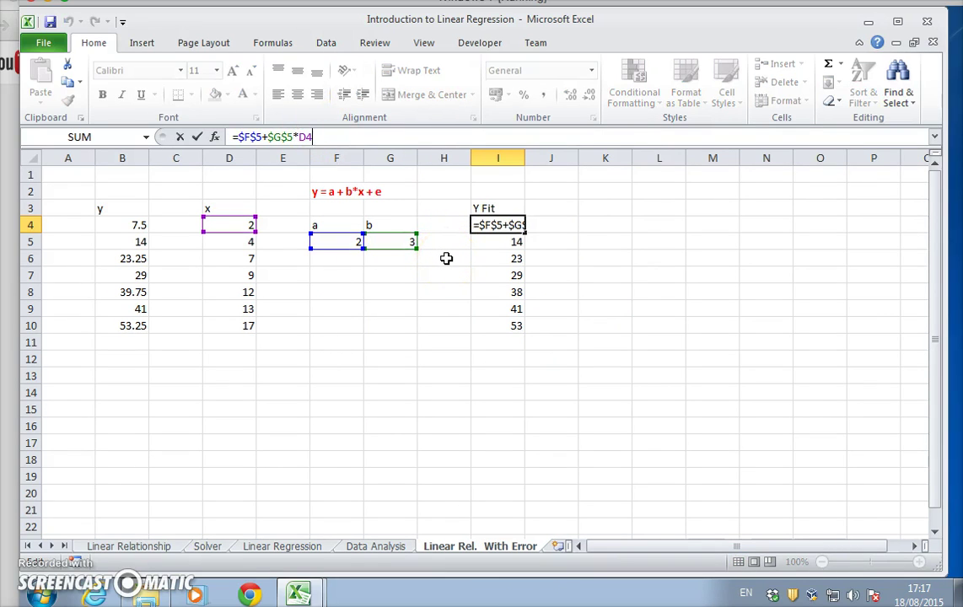
{"action": "key", "text": "Return"}
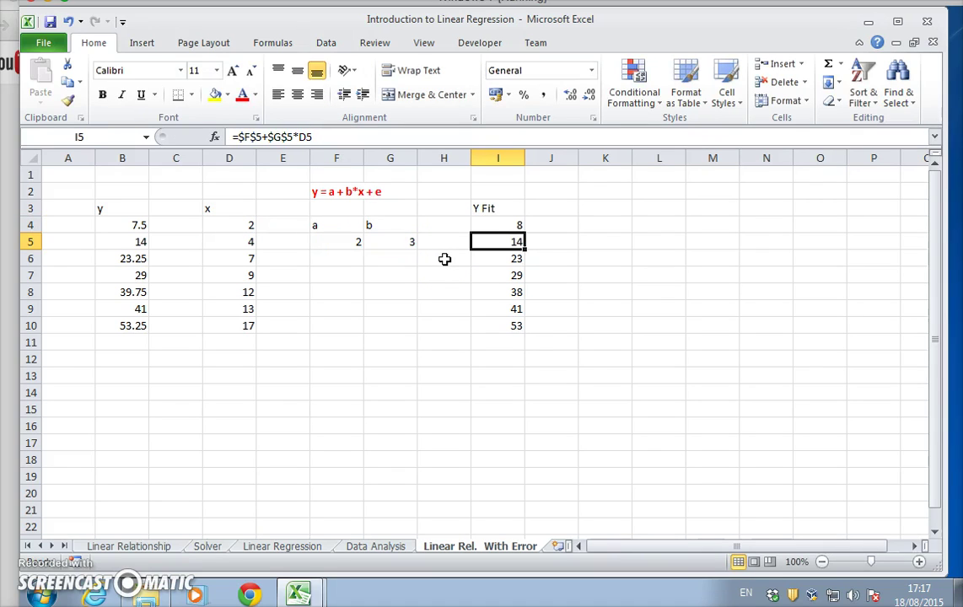
{"action": "left_click", "coordinate": [489, 257]}
{"action": "left_click", "coordinate": [495, 275]}
{"action": "left_click", "coordinate": [498, 292]}
{"action": "left_click", "coordinate": [499, 308]}
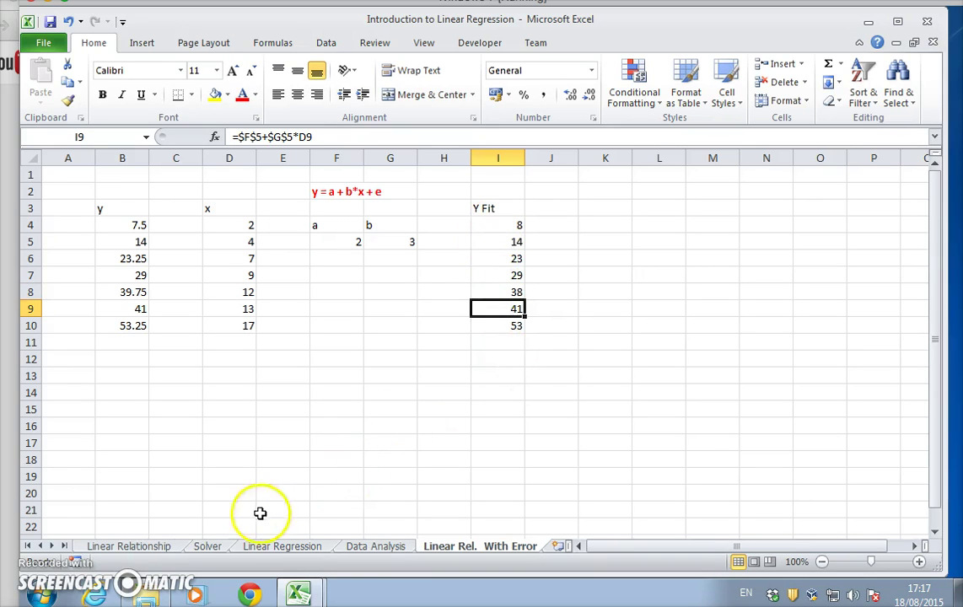
{"action": "left_click", "coordinate": [166, 548]}
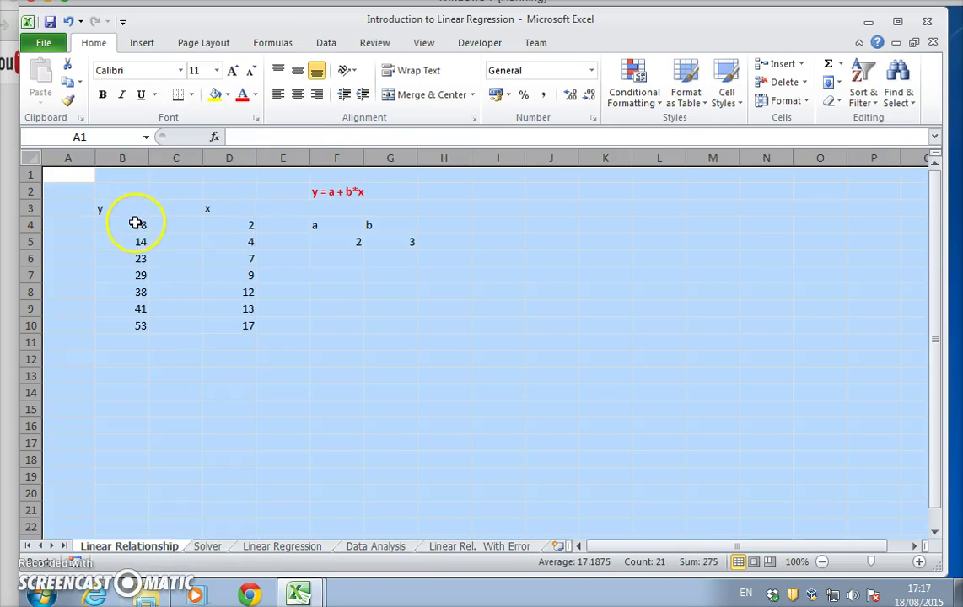
{"action": "left_click", "coordinate": [491, 548]}
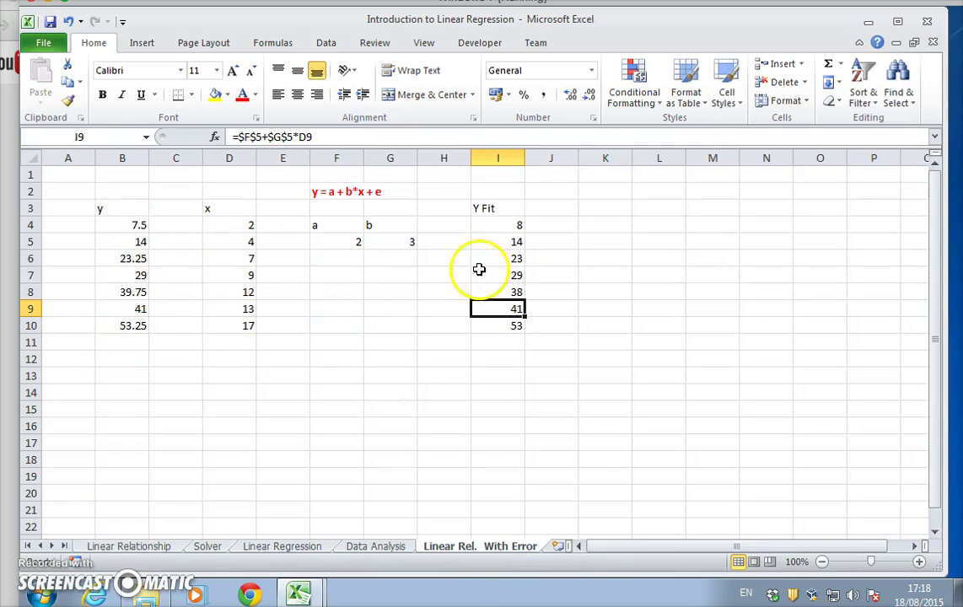
Enter the heading Error in cell J3, beside Y Fit
{"action": "left_click", "coordinate": [555, 208]}
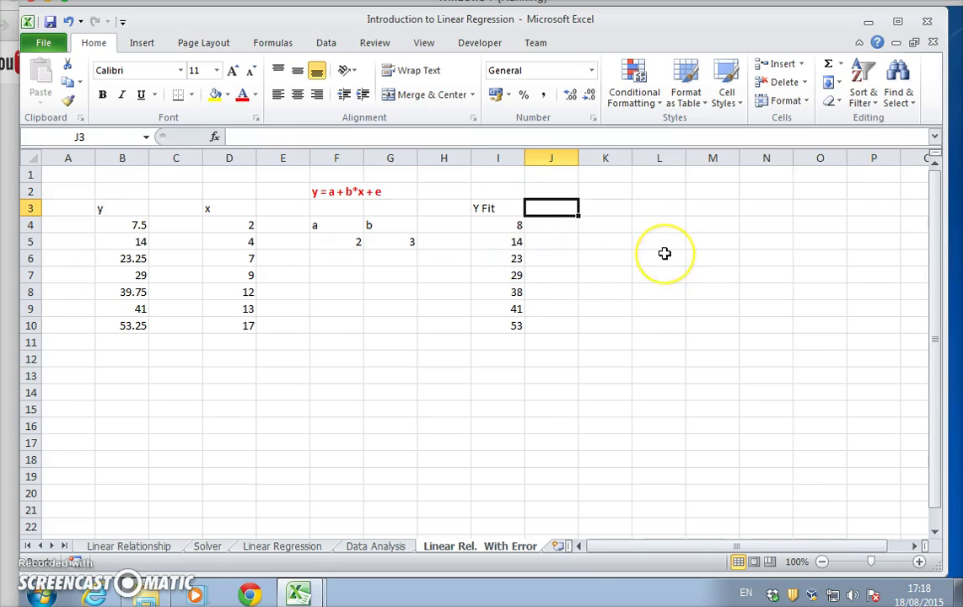
{"action": "type", "text": "Error"}
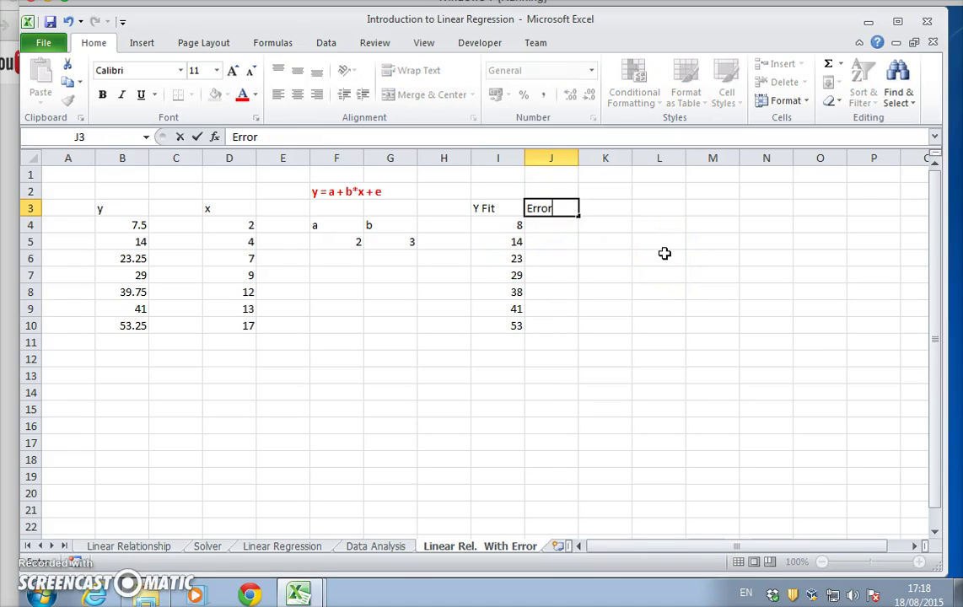
{"action": "key", "text": "Return"}
Enter the error formula =B4-I4 in J4 and fill it down through J10
{"action": "type", "text": "="}
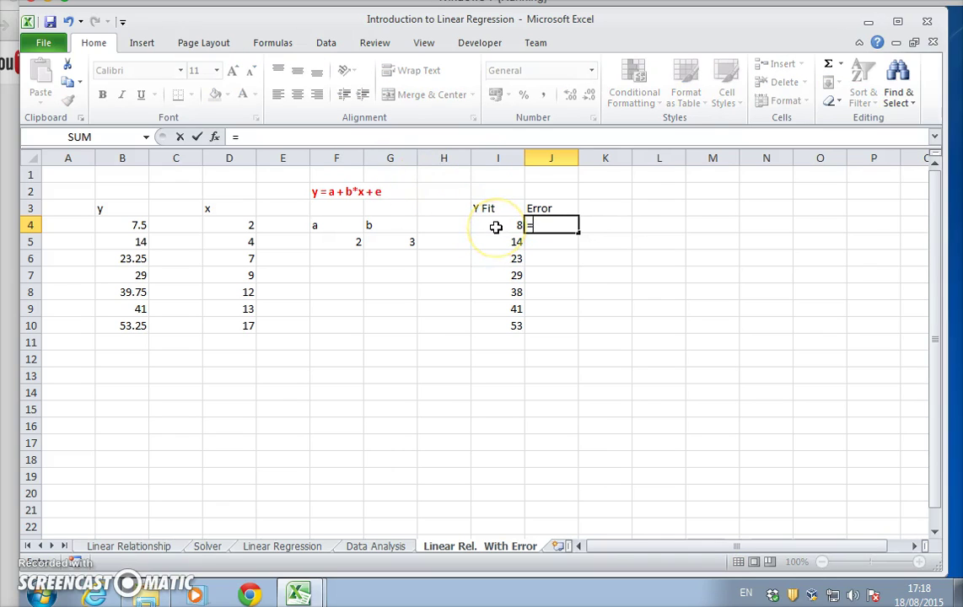
{"action": "left_click", "coordinate": [496, 226]}
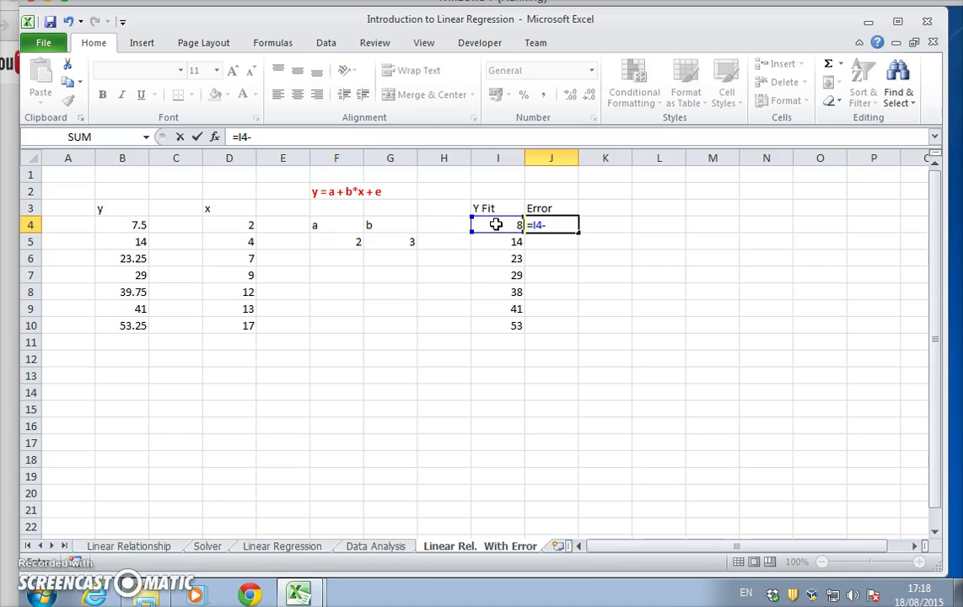
{"action": "key", "text": "BackSpace"}
{"action": "key", "text": "BackSpace"}
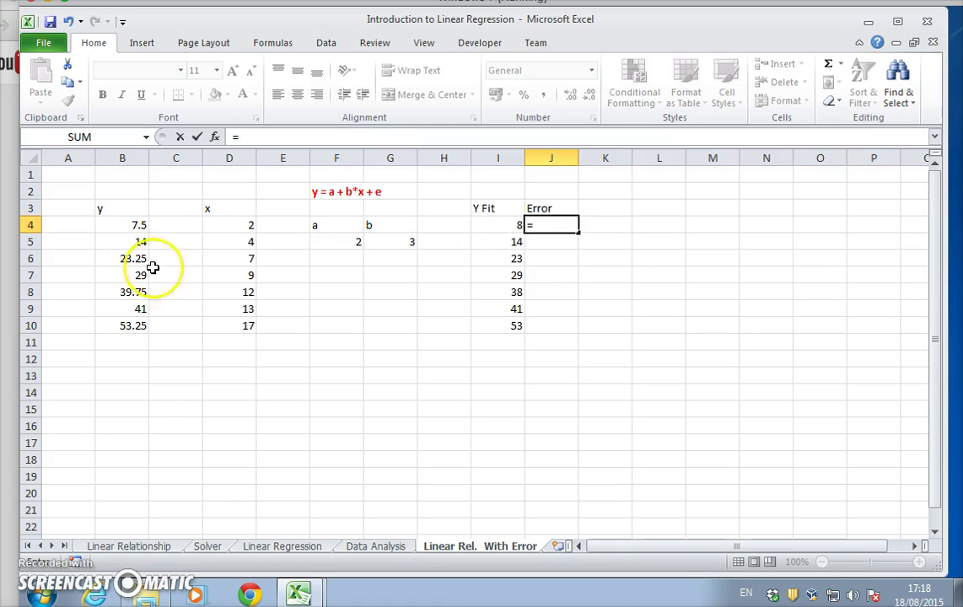
{"action": "left_click", "coordinate": [120, 226]}
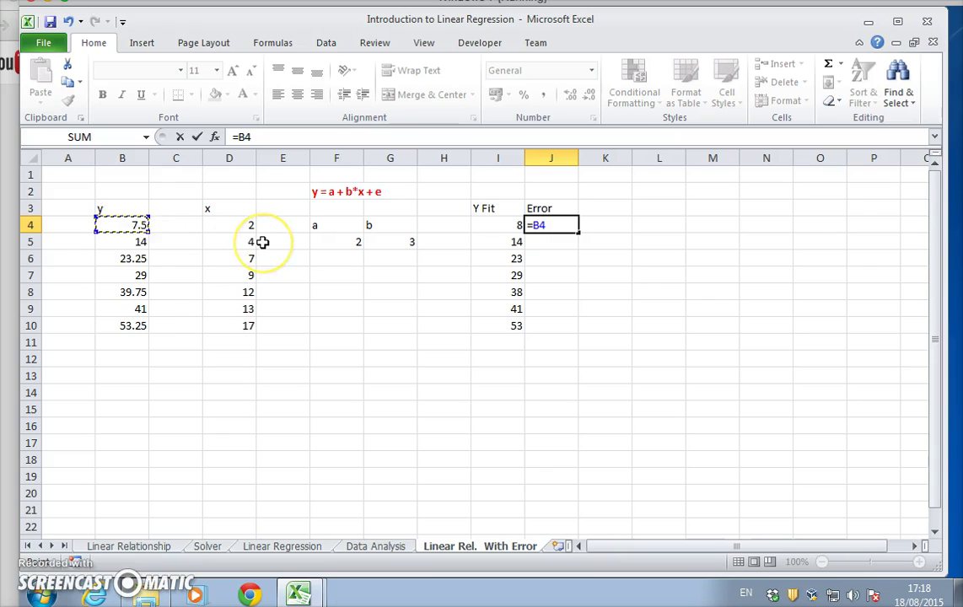
{"action": "left_click", "coordinate": [474, 226]}
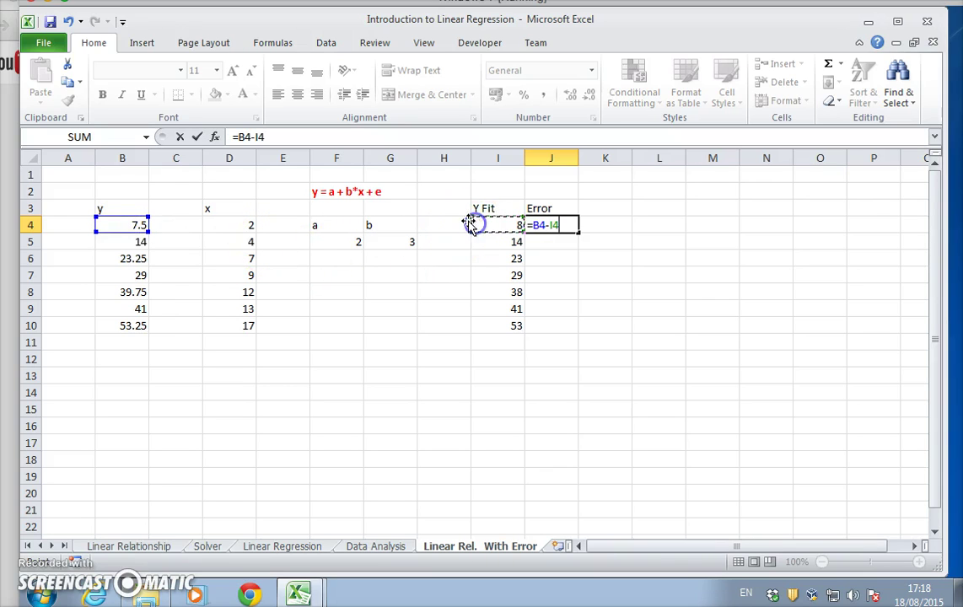
{"action": "key", "text": "Return"}
{"action": "left_click", "coordinate": [561, 226]}
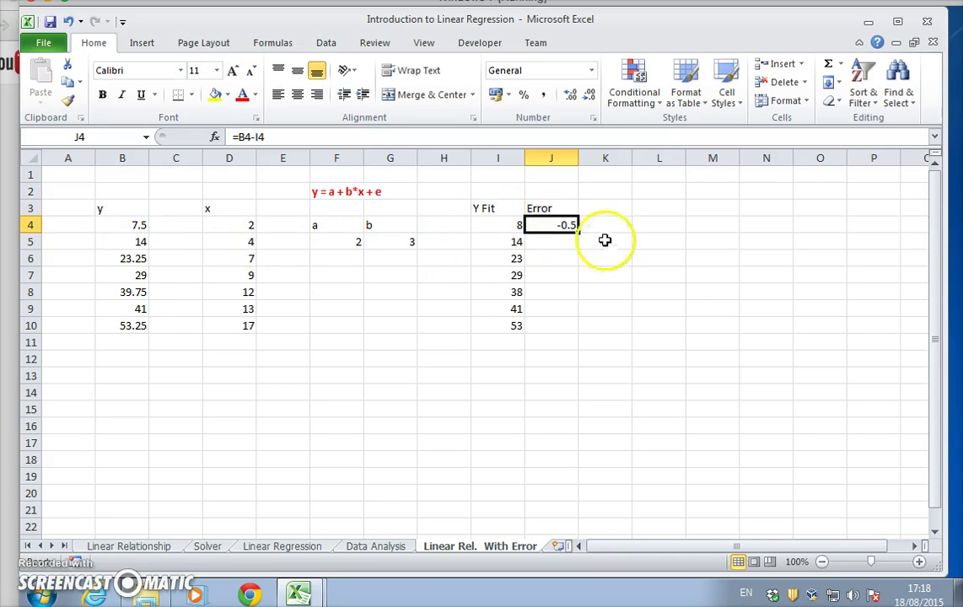
{"action": "left_click_drag", "start_coordinate": [580, 229], "coordinate": [577, 330]}
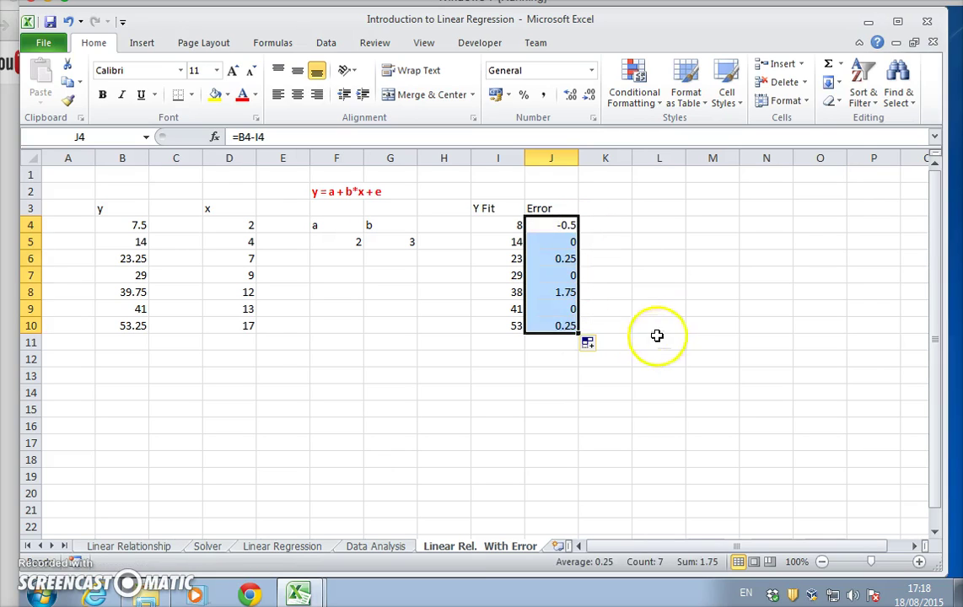
Enter the heading Error^2 in cell K3, beside the Error column
{"action": "left_click", "coordinate": [649, 309]}
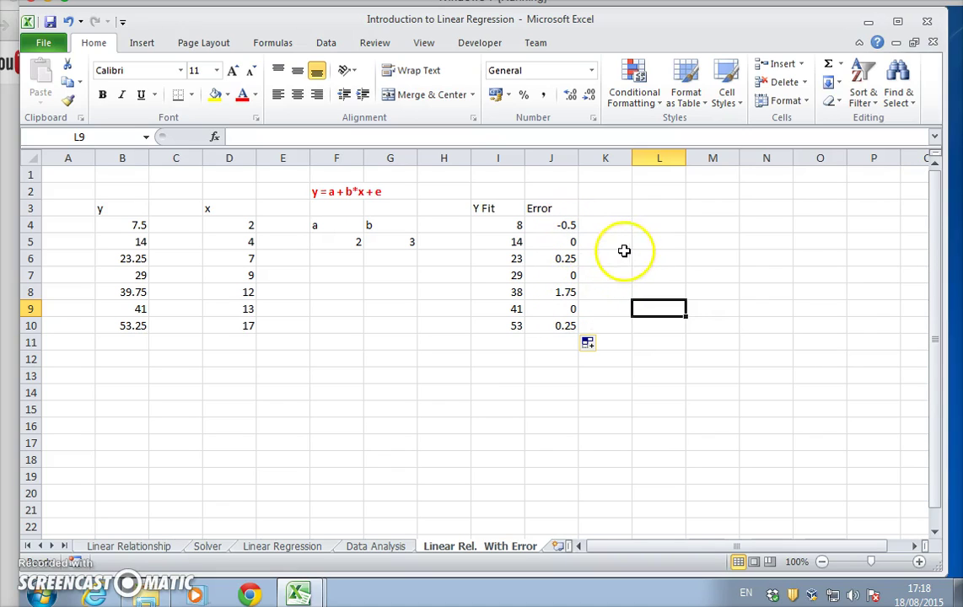
{"action": "left_click", "coordinate": [606, 207]}
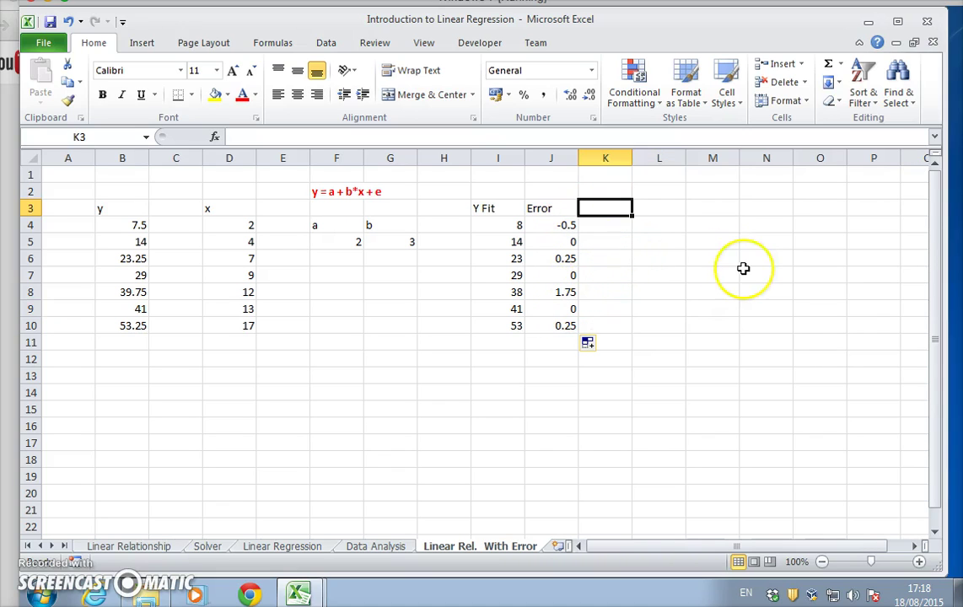
{"action": "type", "text": "Error^2"}
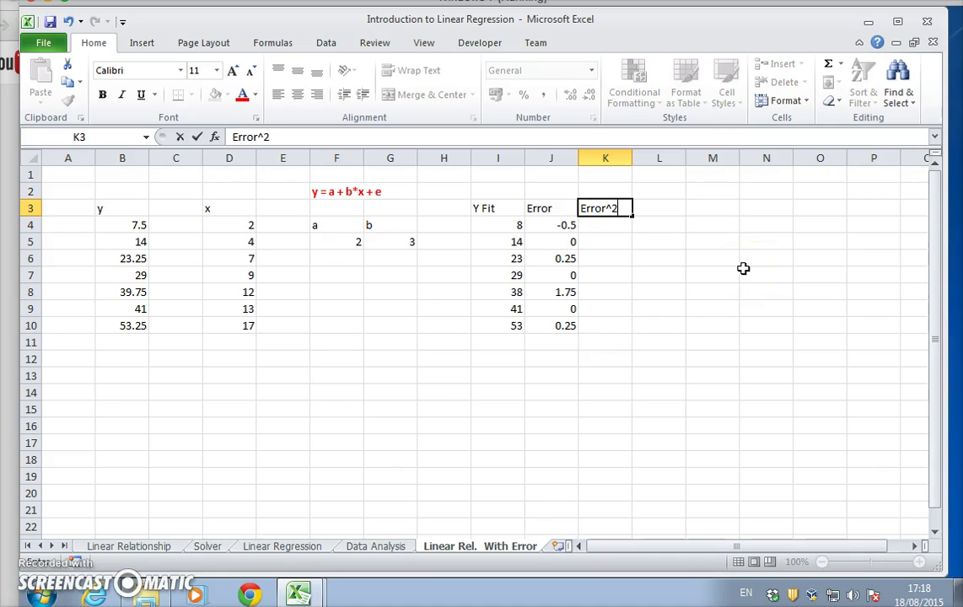
{"action": "key", "text": "Return"}
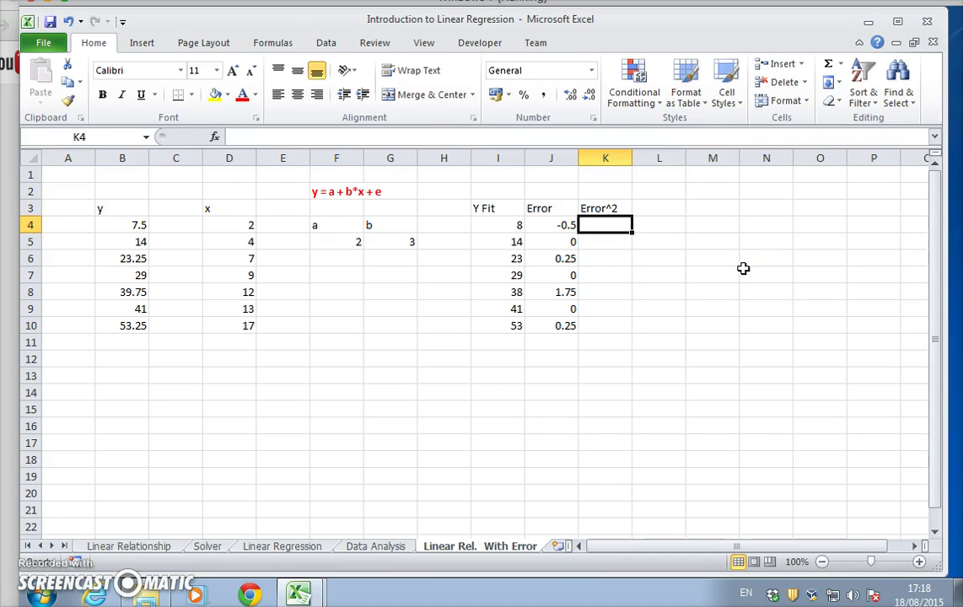
Enter the squared-error formula =J4^2 in K4 and fill it down through K10
{"action": "type", "text": "="}
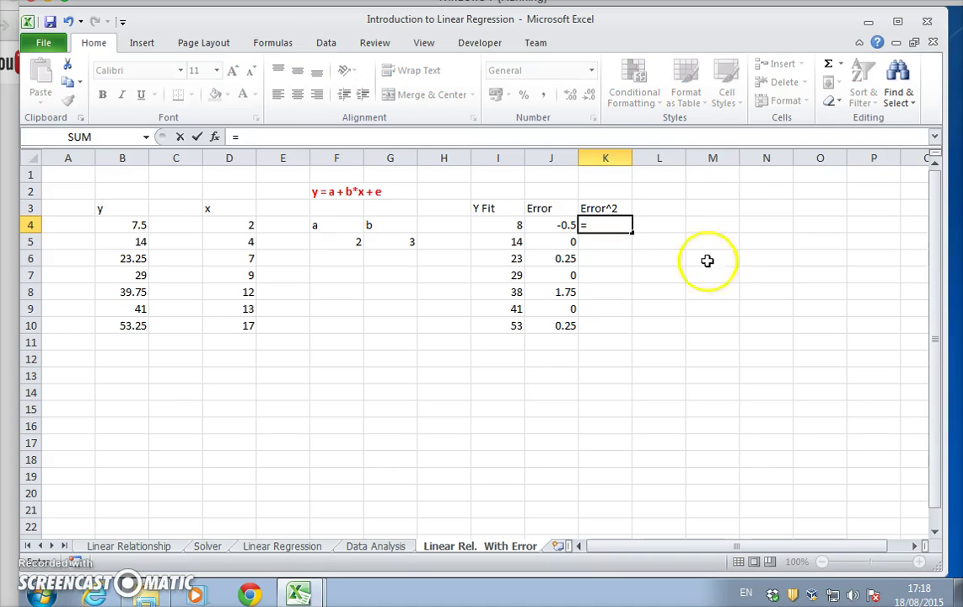
{"action": "left_click", "coordinate": [550, 225]}
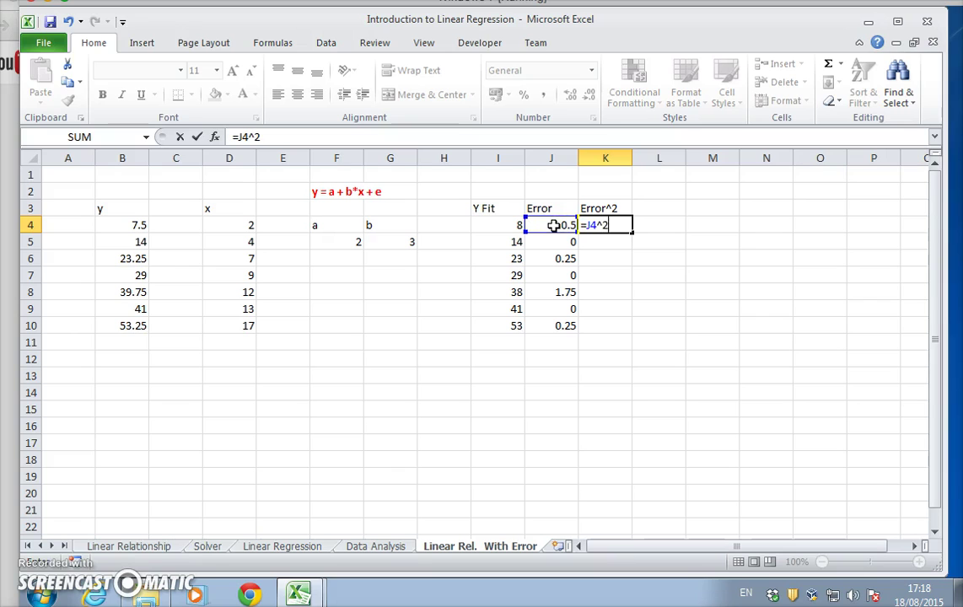
{"action": "key", "text": "Return"}
{"action": "left_click", "coordinate": [620, 226]}
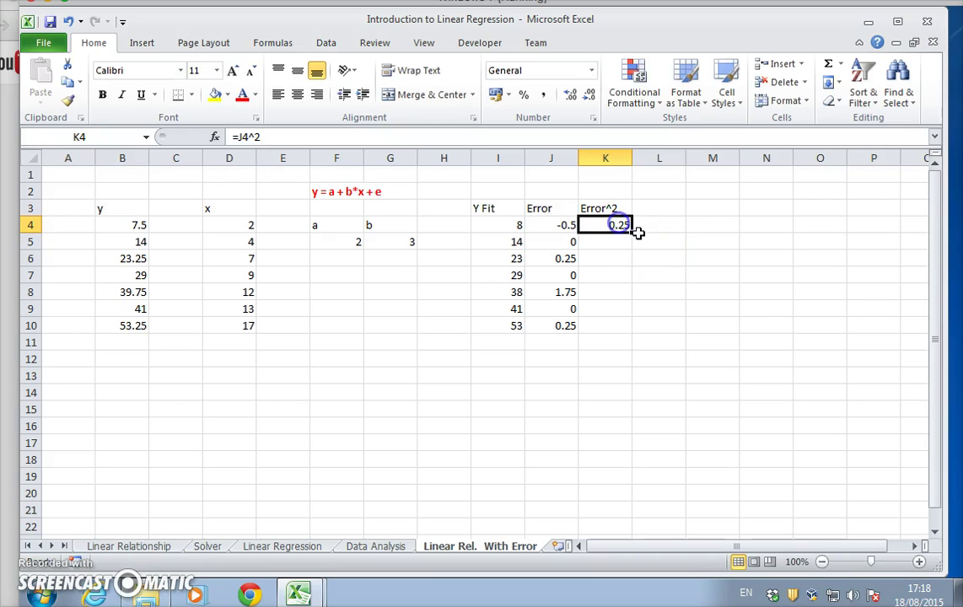
{"action": "left_click_drag", "start_coordinate": [631, 230], "coordinate": [636, 327]}
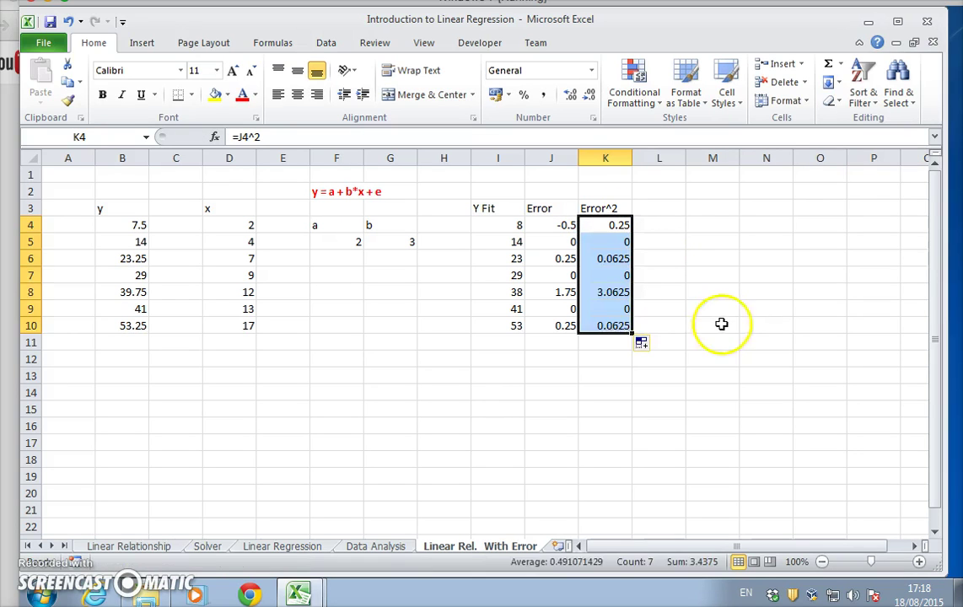
{"action": "left_click", "coordinate": [723, 325]}
Sum the squared errors in K12 with the formula =sum(K4:K10)
{"action": "left_click", "coordinate": [626, 358]}
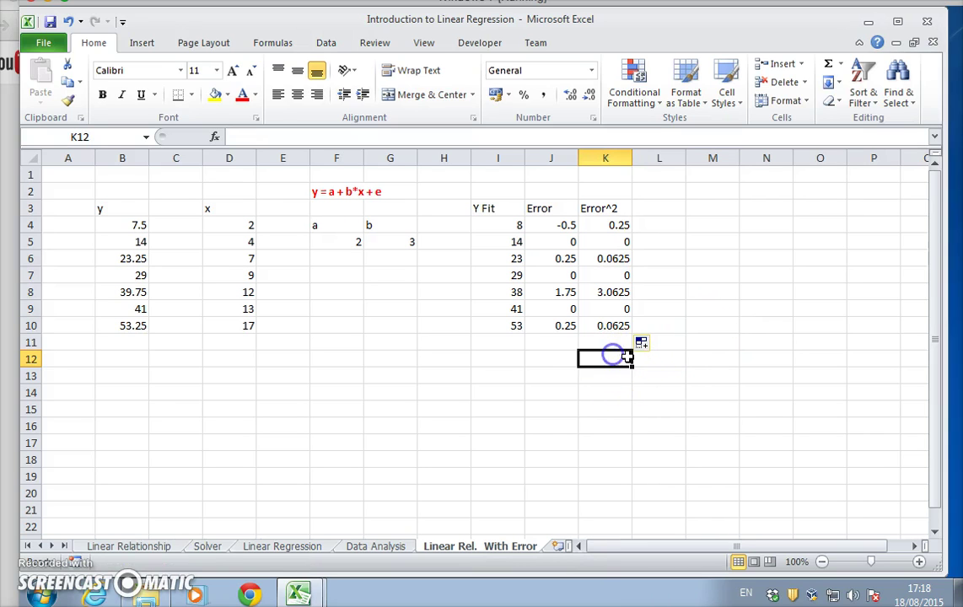
{"action": "type", "text": "=sum("}
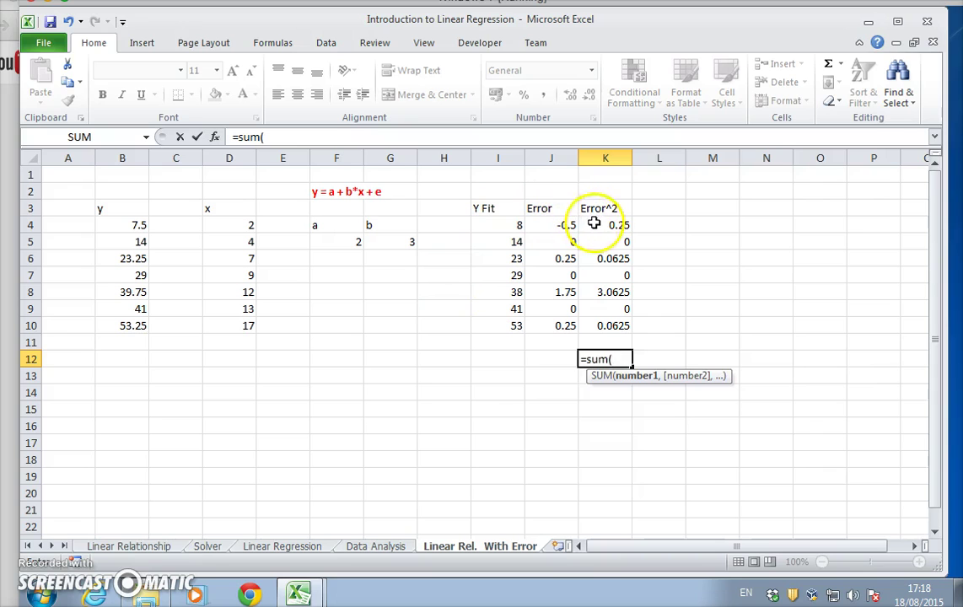
{"action": "left_click_drag", "start_coordinate": [595, 223], "coordinate": [613, 319]}
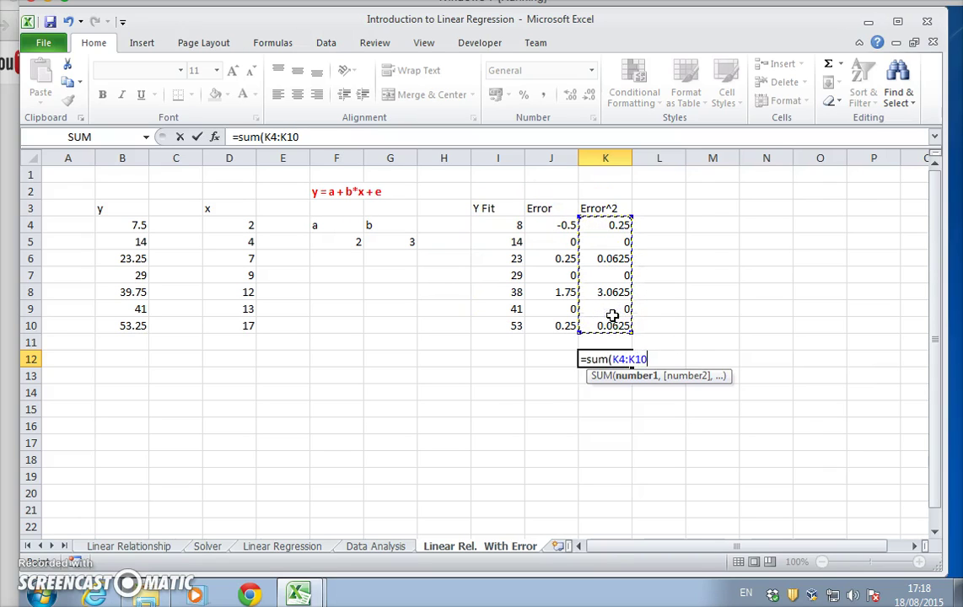
{"action": "type", "text": ")"}
{"action": "key", "text": "Return"}
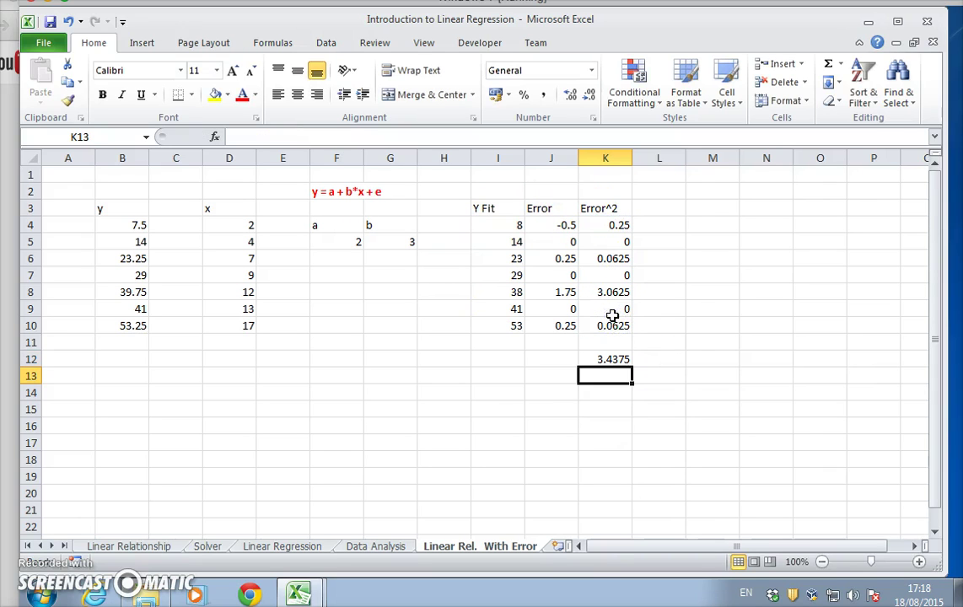
{"action": "left_click", "coordinate": [559, 394]}
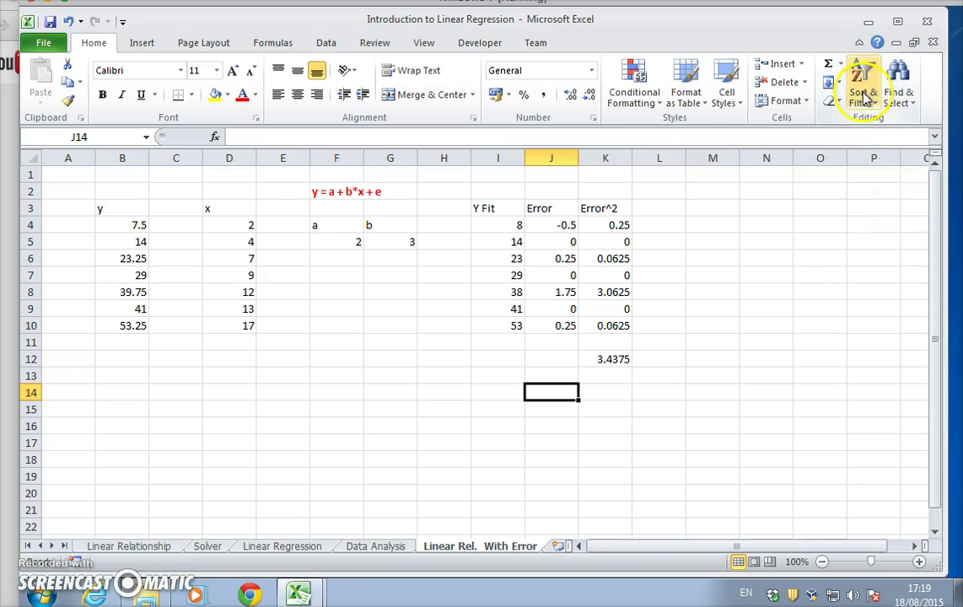
Start Solver with the sum of squared errors in K12 as the objective and set it to Min
{"action": "left_click", "coordinate": [336, 45]}
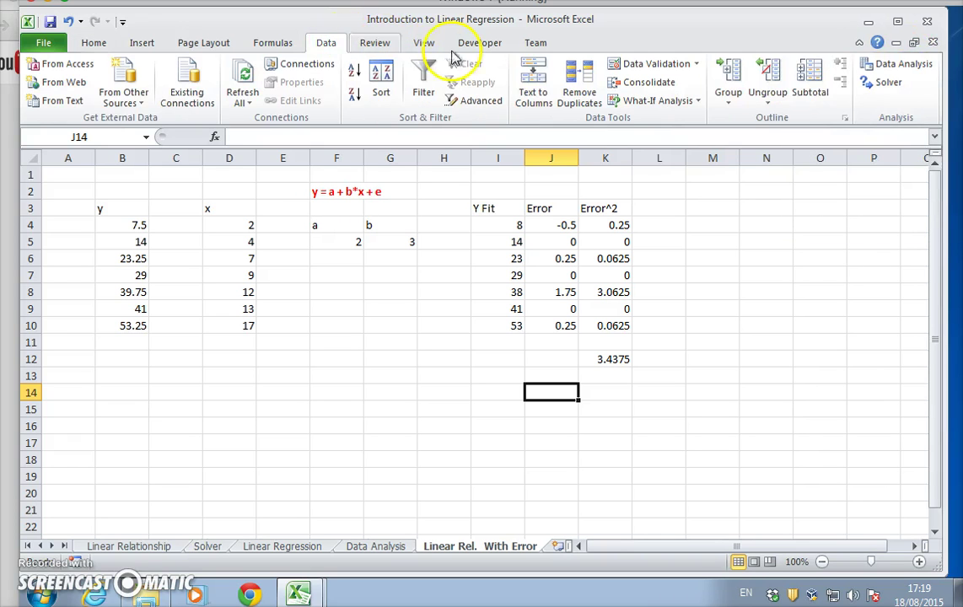
{"action": "left_click", "coordinate": [874, 88]}
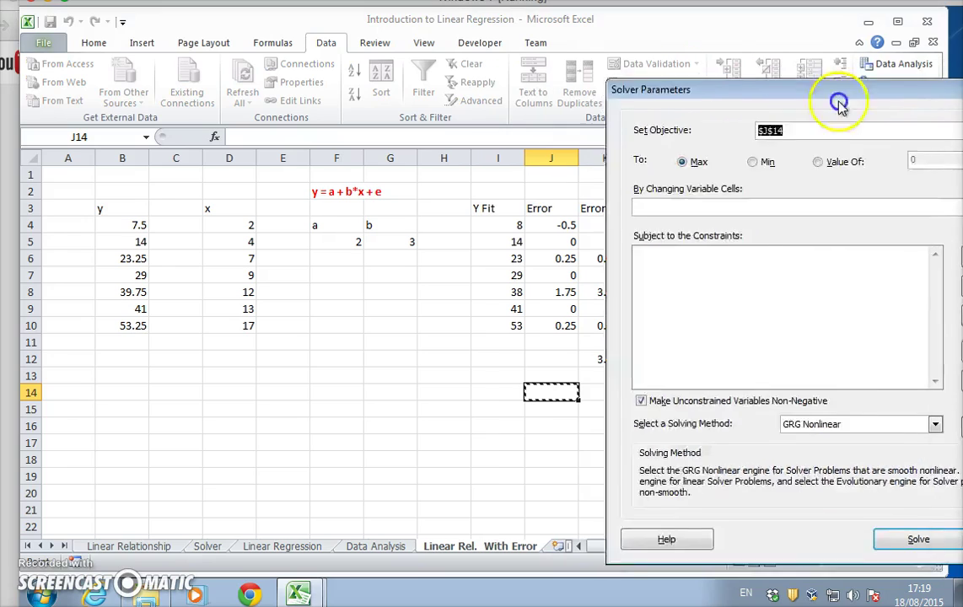
{"action": "left_click_drag", "start_coordinate": [562, 44], "coordinate": [214, 62]}
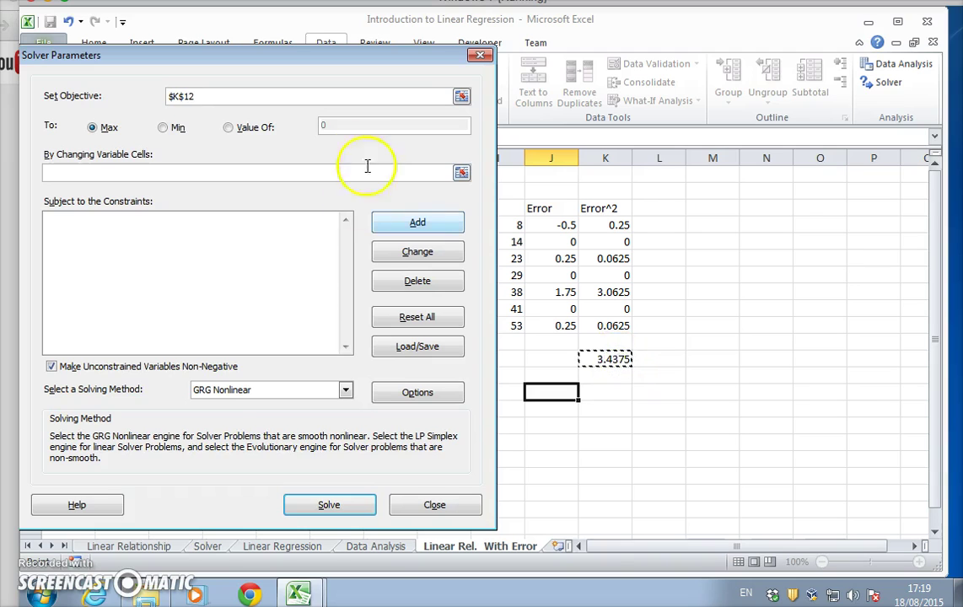
{"action": "left_click", "coordinate": [169, 128]}
Set the Solver's changing variable cells to the coefficients a and b in F5:G5
{"action": "left_click_drag", "start_coordinate": [240, 64], "coordinate": [656, 77]}
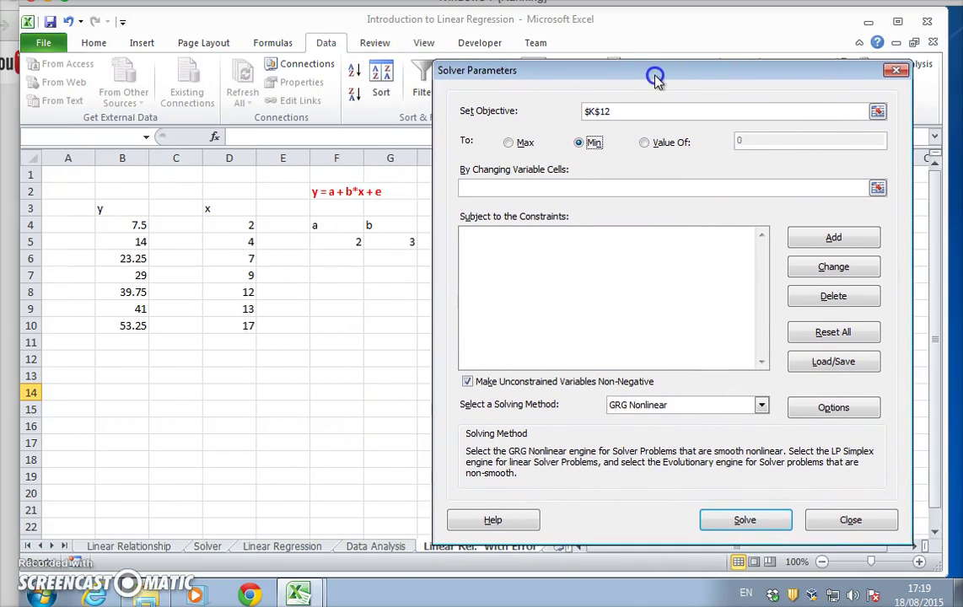
{"action": "left_click", "coordinate": [478, 187]}
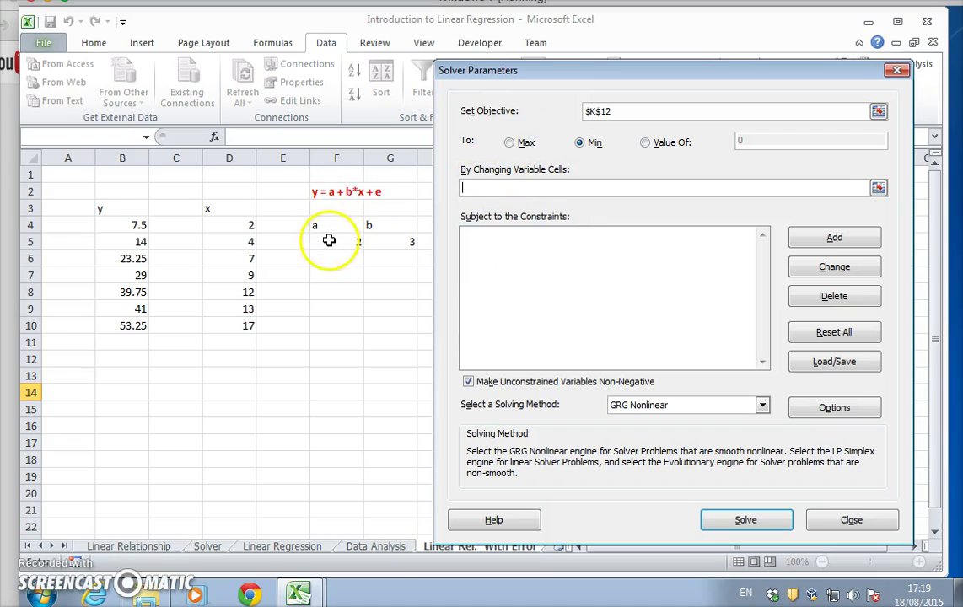
{"action": "left_click_drag", "start_coordinate": [345, 245], "coordinate": [378, 244]}
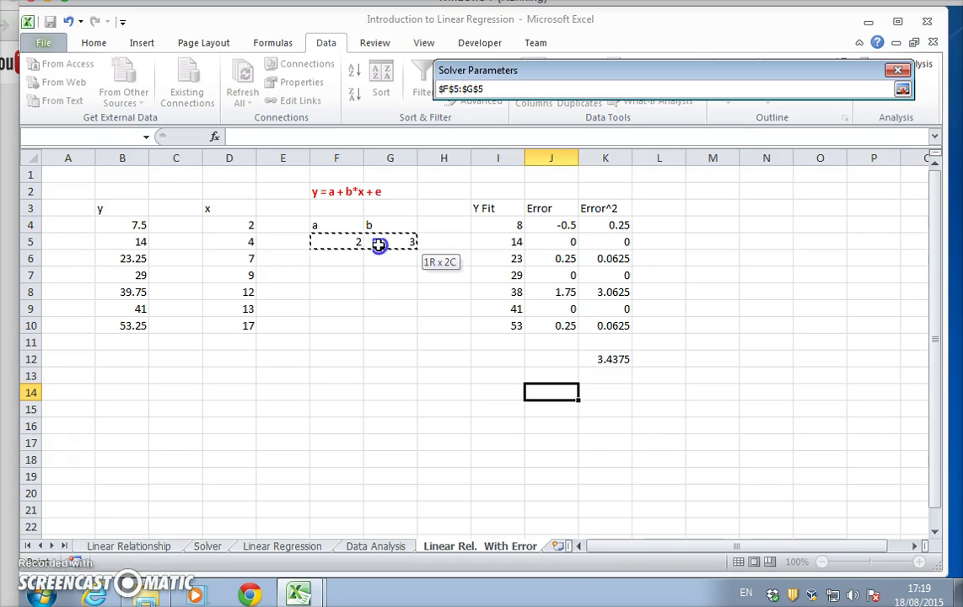
{"action": "left_click_drag", "start_coordinate": [379, 245], "coordinate": [377, 244]}
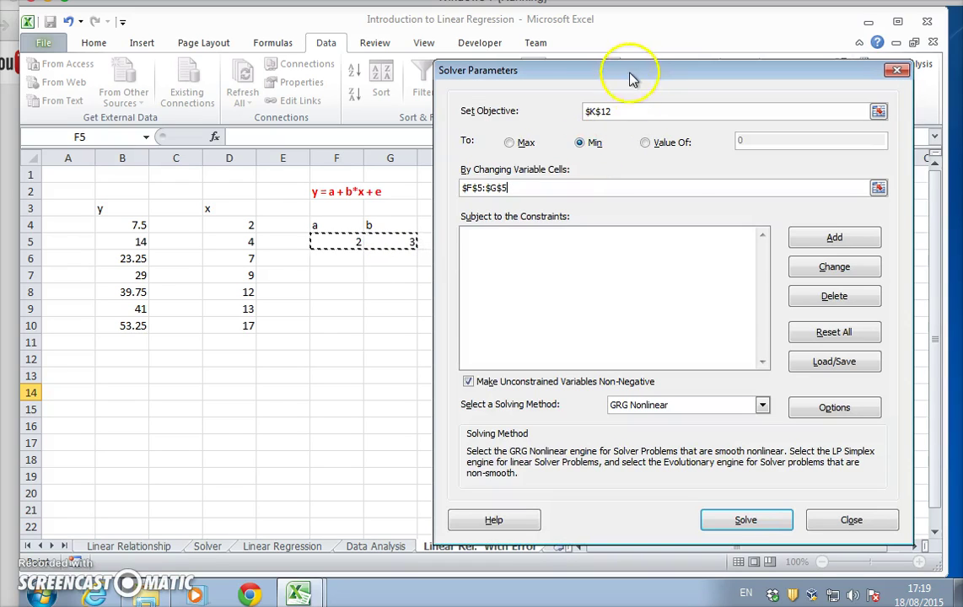
Run Solver with the GRG Nonlinear method, keep its solution, and inspect the coefficients in F5 and G5
{"action": "left_click_drag", "start_coordinate": [622, 72], "coordinate": [236, 68]}
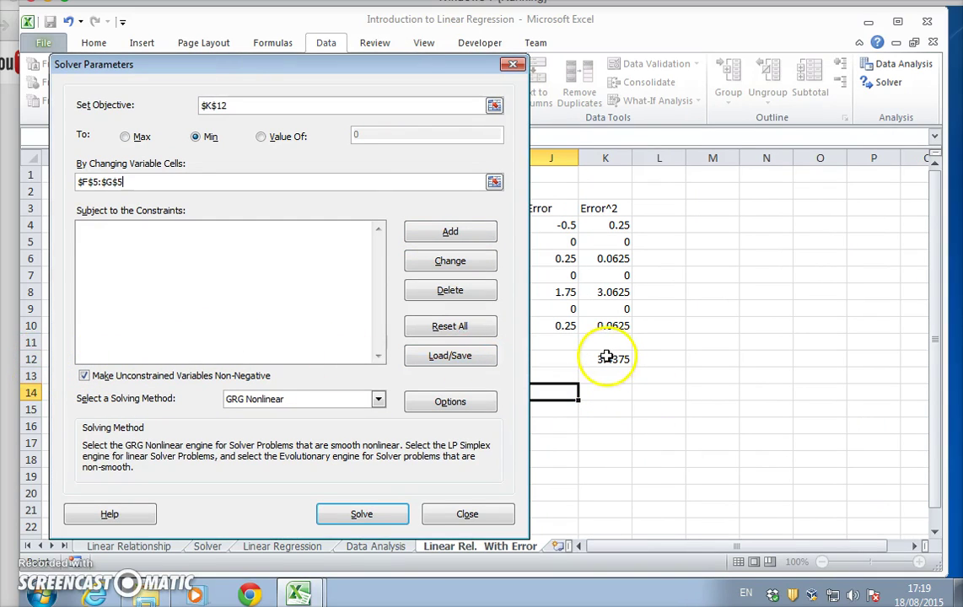
{"action": "left_click", "coordinate": [378, 514]}
{"action": "left_click", "coordinate": [331, 324]}
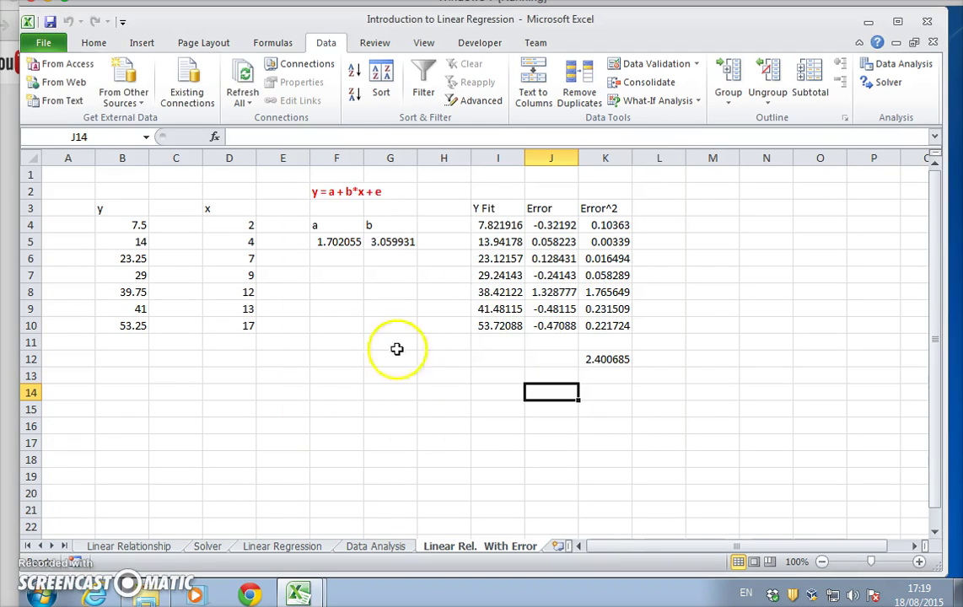
{"action": "left_click", "coordinate": [344, 245]}
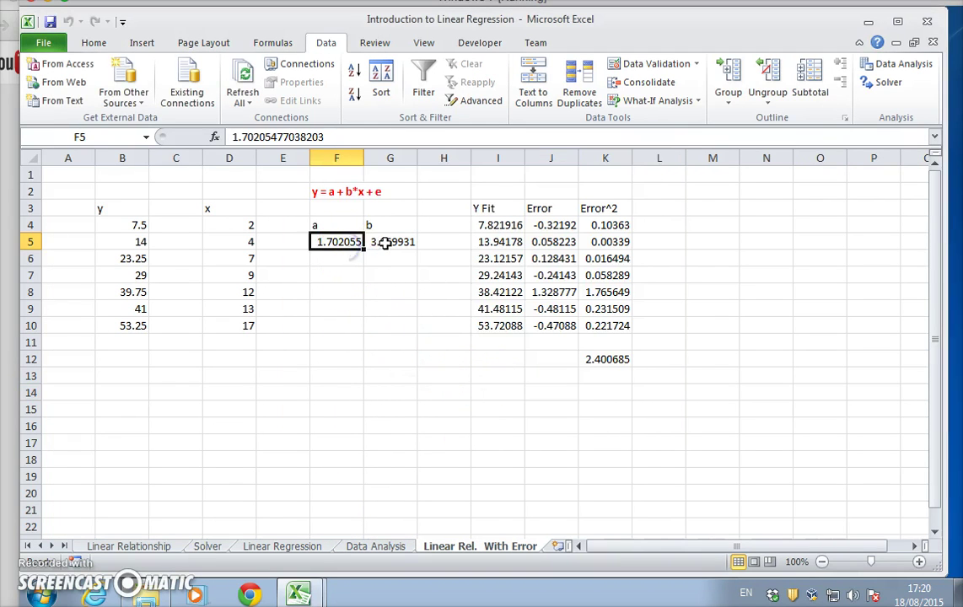
{"action": "left_click", "coordinate": [384, 243]}
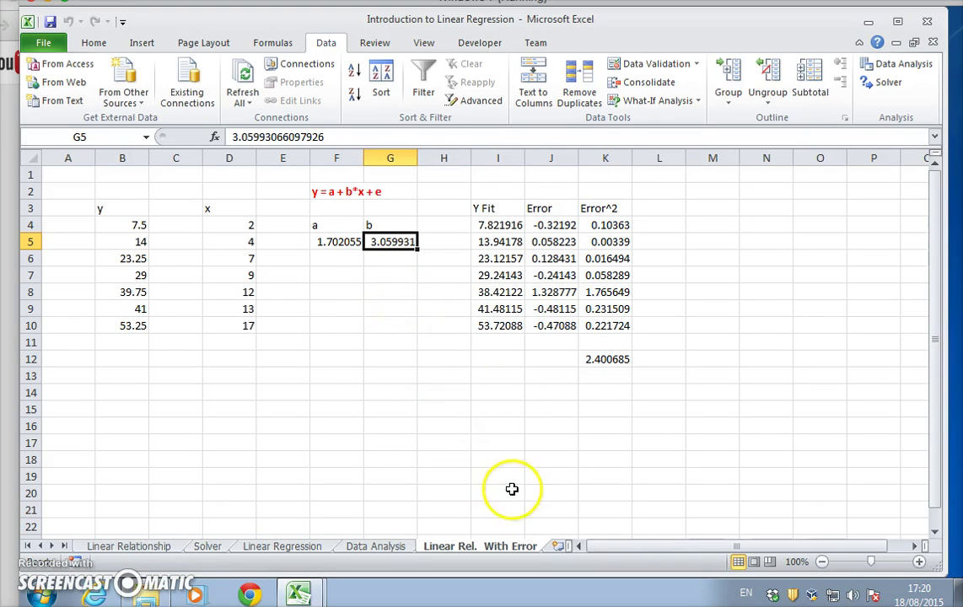
Copy the y and x data with headings in B3:D10 and add a new worksheet
{"action": "left_click_drag", "start_coordinate": [125, 208], "coordinate": [228, 319]}
{"action": "right_click", "coordinate": [228, 318]}
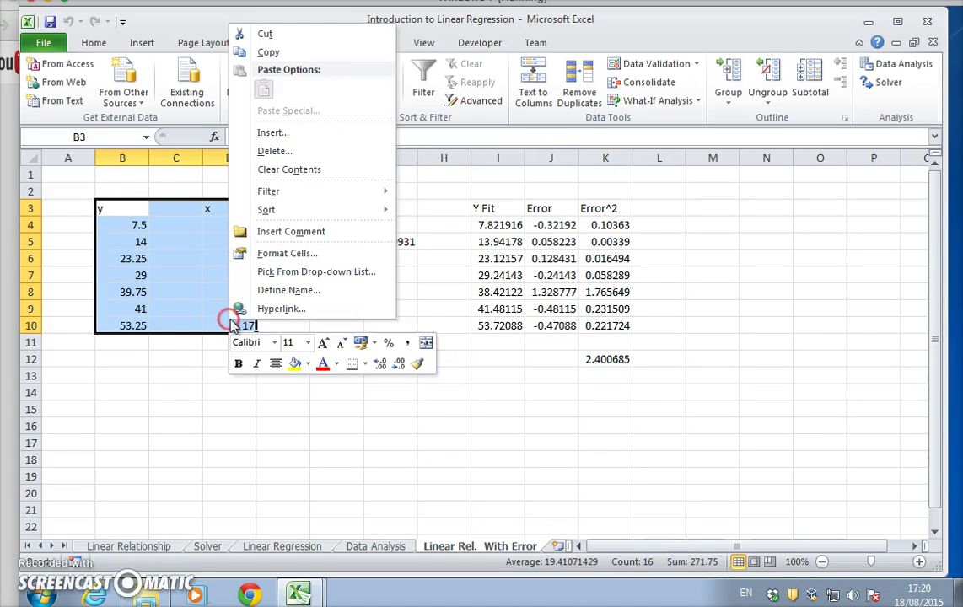
{"action": "left_click", "coordinate": [289, 49]}
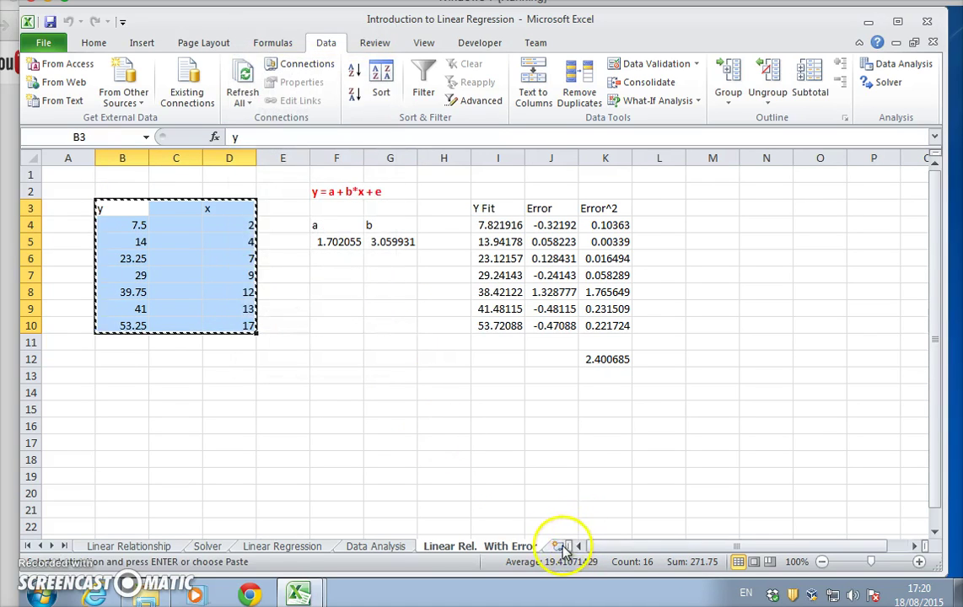
{"action": "left_click", "coordinate": [563, 546]}
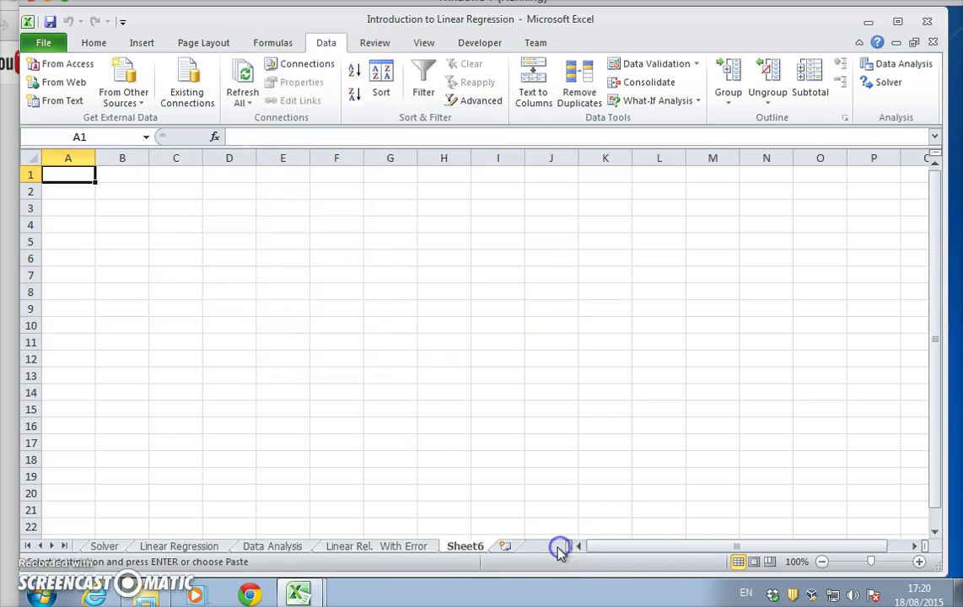
Paste the copied y and x data as values only, starting at B2 of the new sheet
{"action": "left_click", "coordinate": [120, 191]}
{"action": "left_click", "coordinate": [92, 43]}
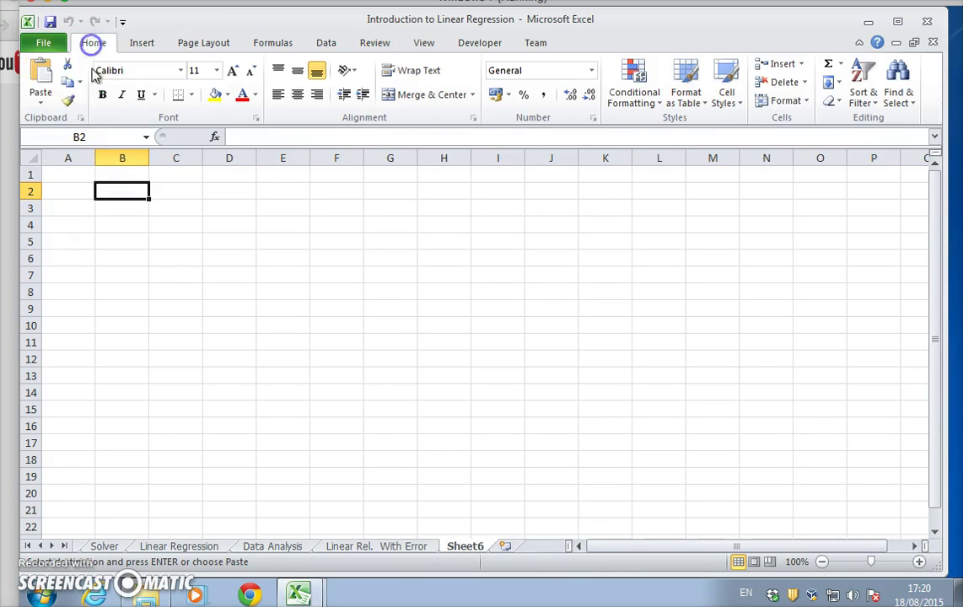
{"action": "left_click", "coordinate": [41, 99]}
{"action": "left_click", "coordinate": [79, 269]}
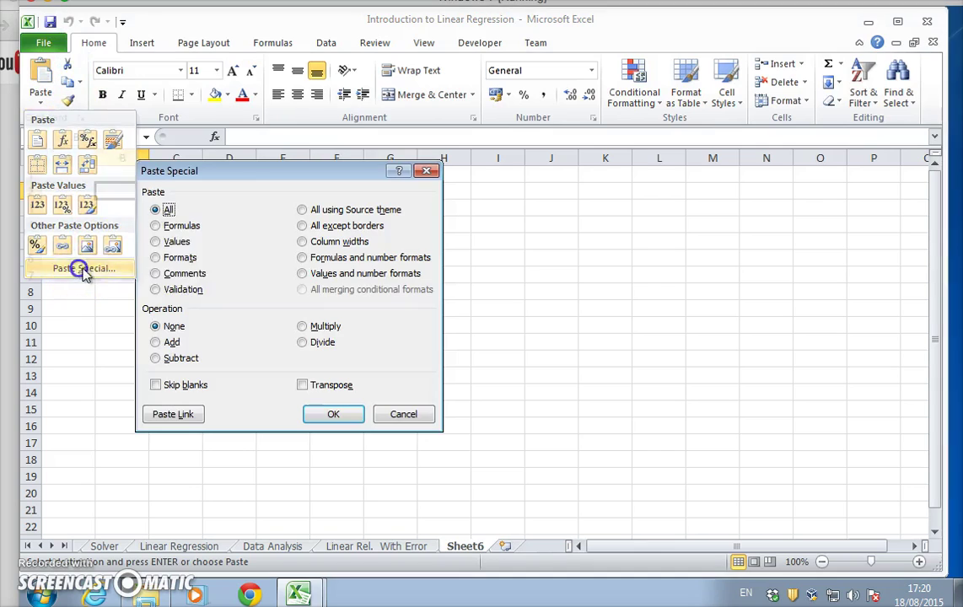
{"action": "left_click", "coordinate": [162, 242]}
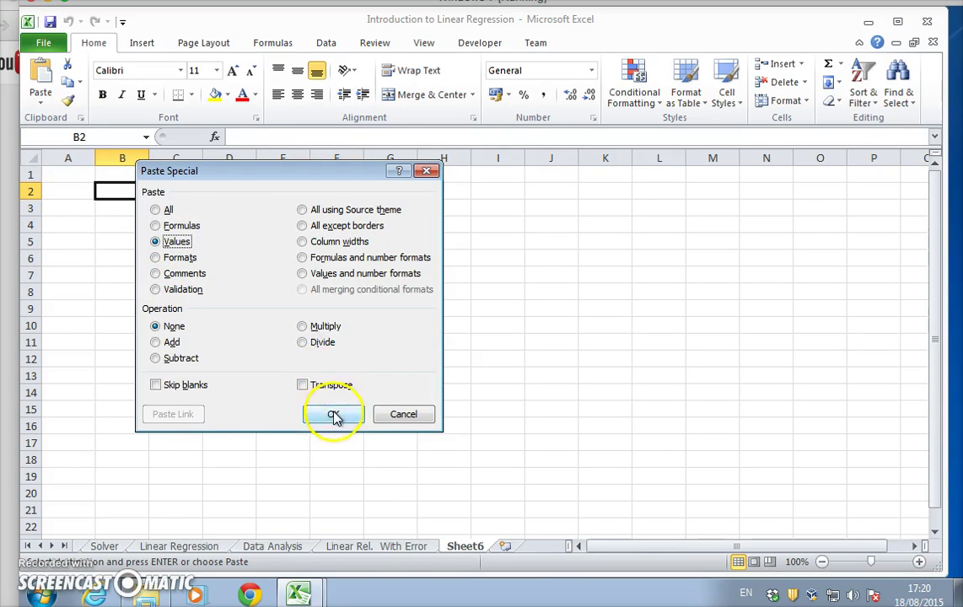
{"action": "left_click", "coordinate": [332, 413]}
{"action": "left_click", "coordinate": [496, 328]}
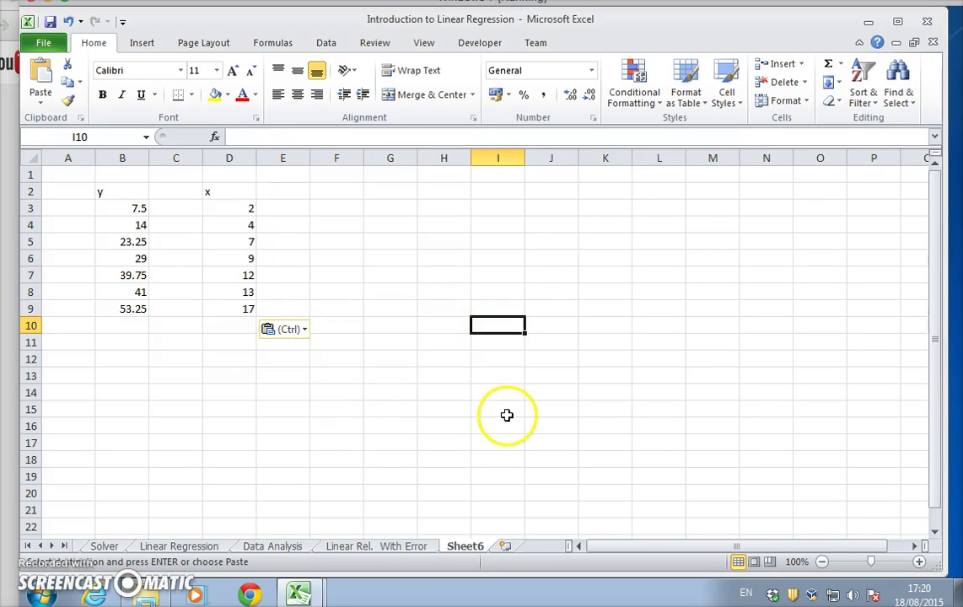
Enter a LINEST formula in F3 with known y's B3:B9, known x's D3:D9, and both the constant and statistics arguments set to TRUE
{"action": "double_click", "coordinate": [384, 210]}
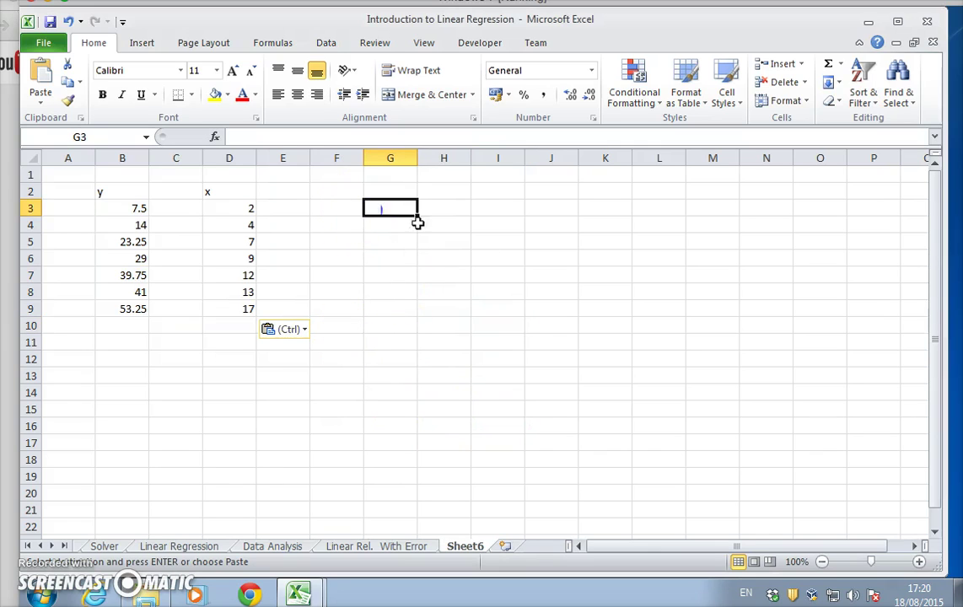
{"action": "left_click", "coordinate": [334, 207]}
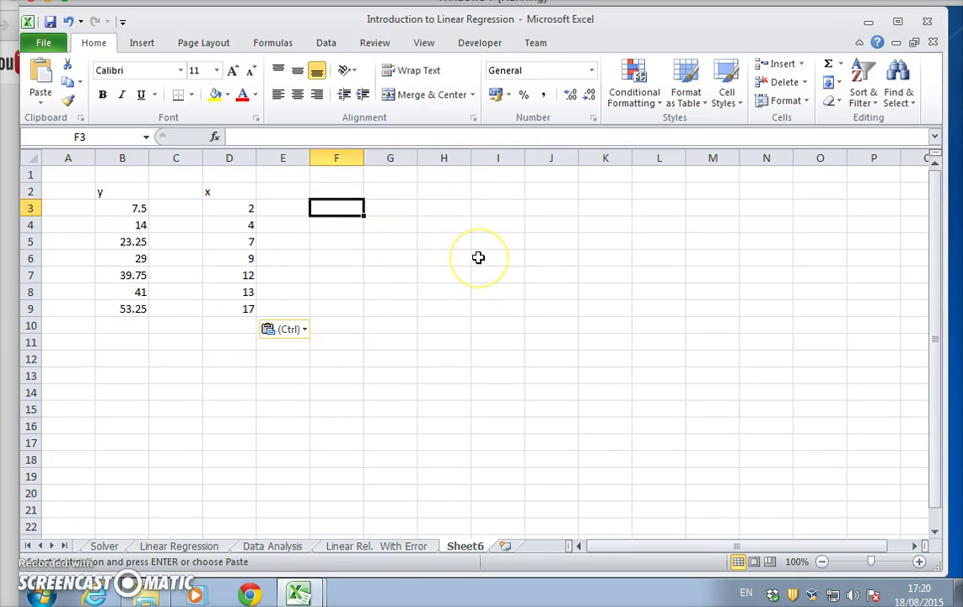
{"action": "type", "text": "=line"}
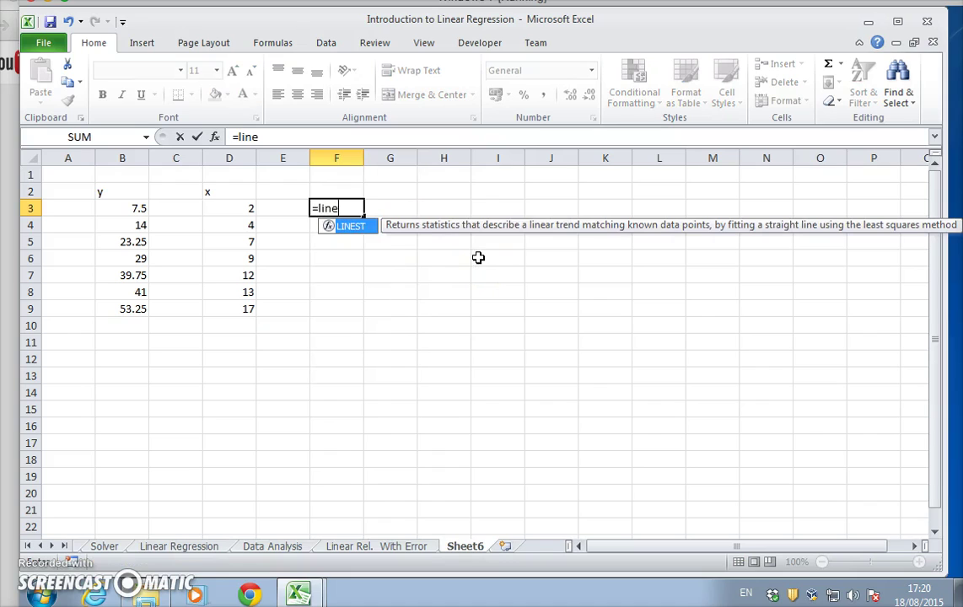
{"action": "type", "text": "st("}
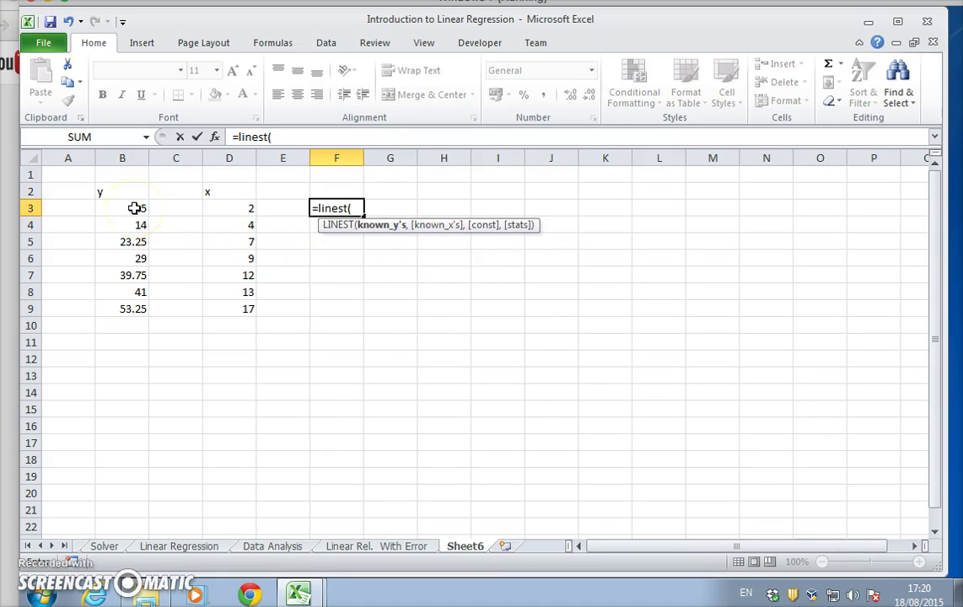
{"action": "left_click_drag", "start_coordinate": [135, 209], "coordinate": [136, 309]}
{"action": "type", "text": ","}
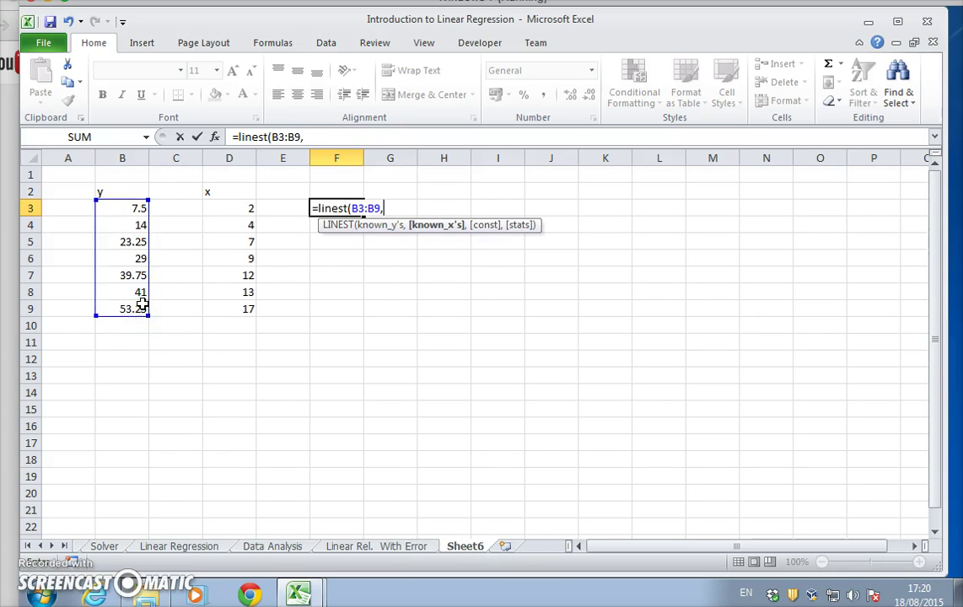
{"action": "left_click_drag", "start_coordinate": [232, 208], "coordinate": [240, 305]}
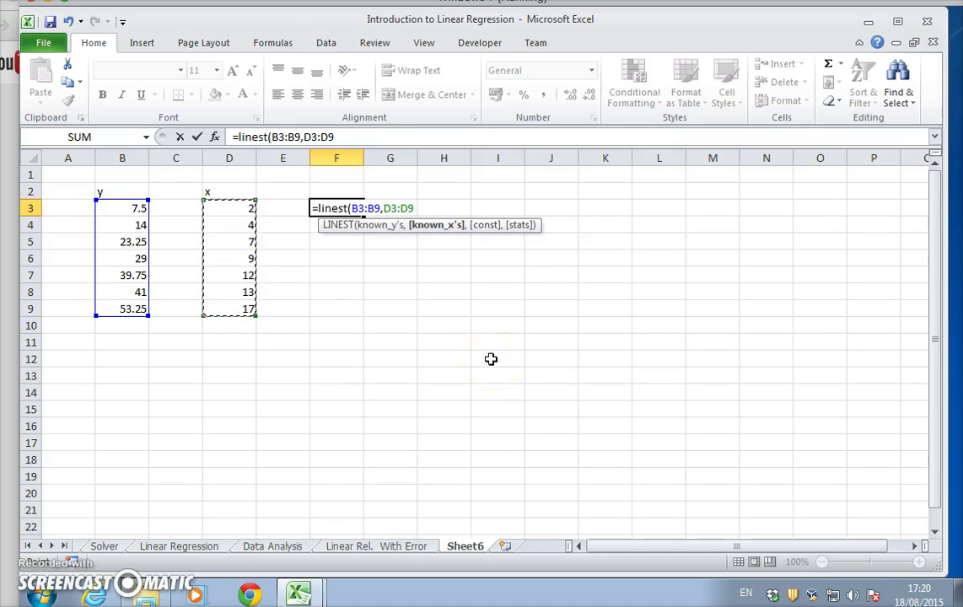
{"action": "type", "text": ",tr"}
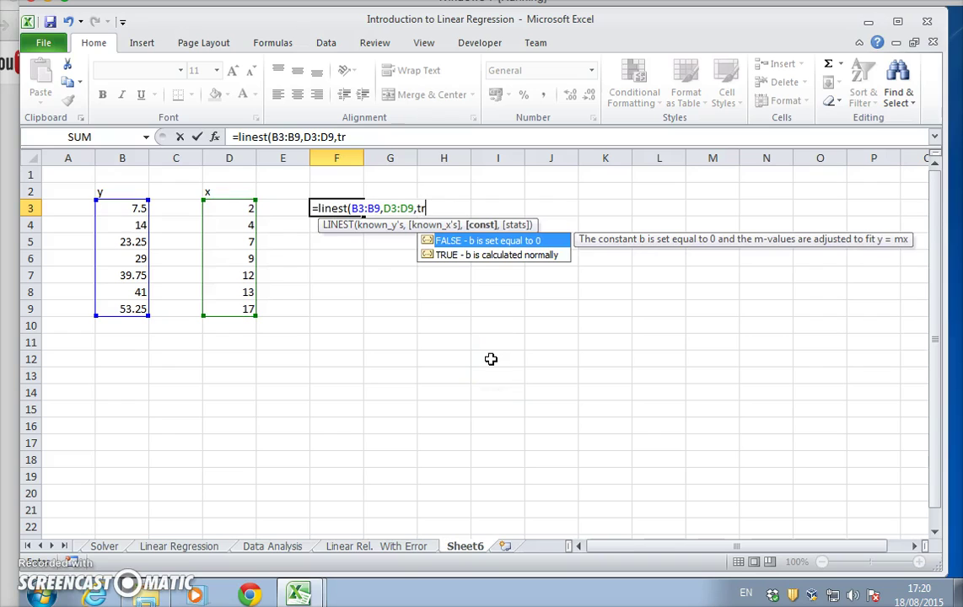
{"action": "type", "text": "ue,"}
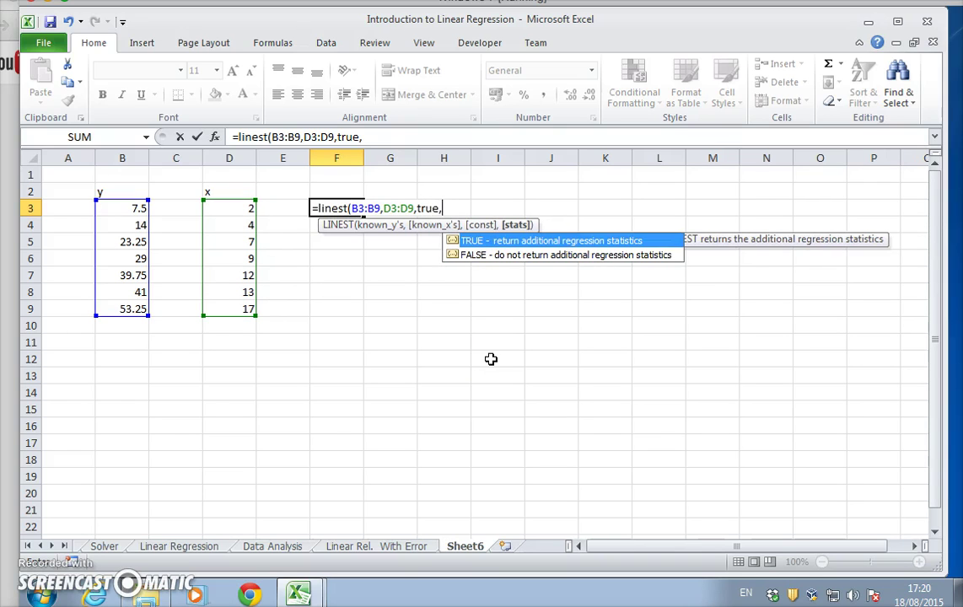
{"action": "type", "text": "true"}
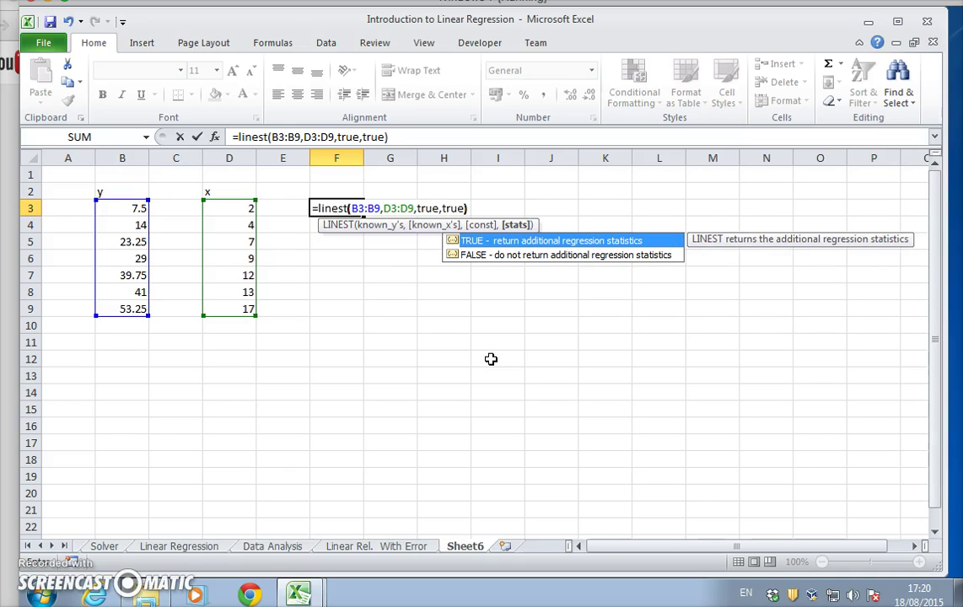
{"action": "key", "text": "Return"}
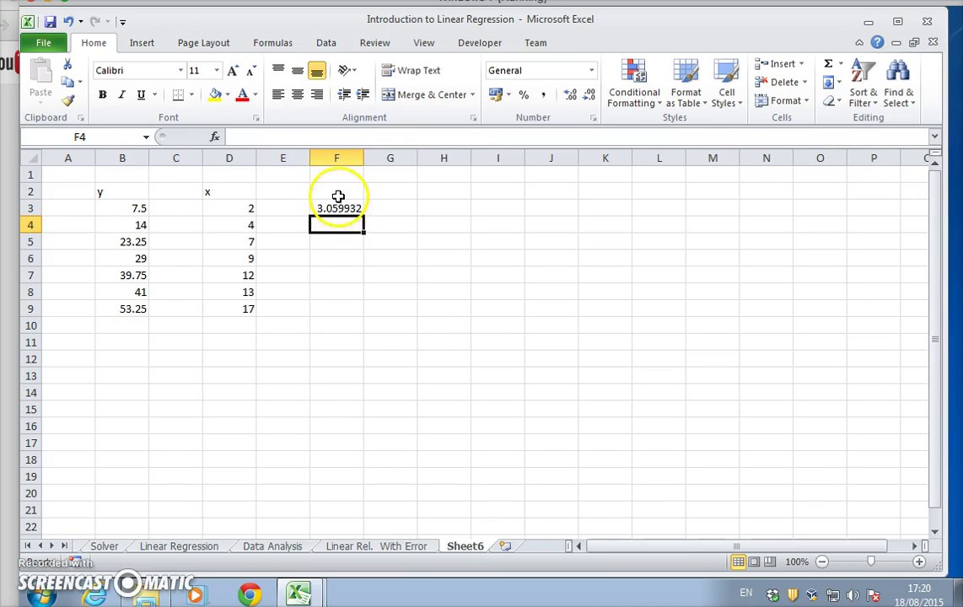
Enter the LINEST formula as an array formula across F3:H8 and examine the two coefficients in F3:G3
{"action": "left_click_drag", "start_coordinate": [338, 207], "coordinate": [443, 285]}
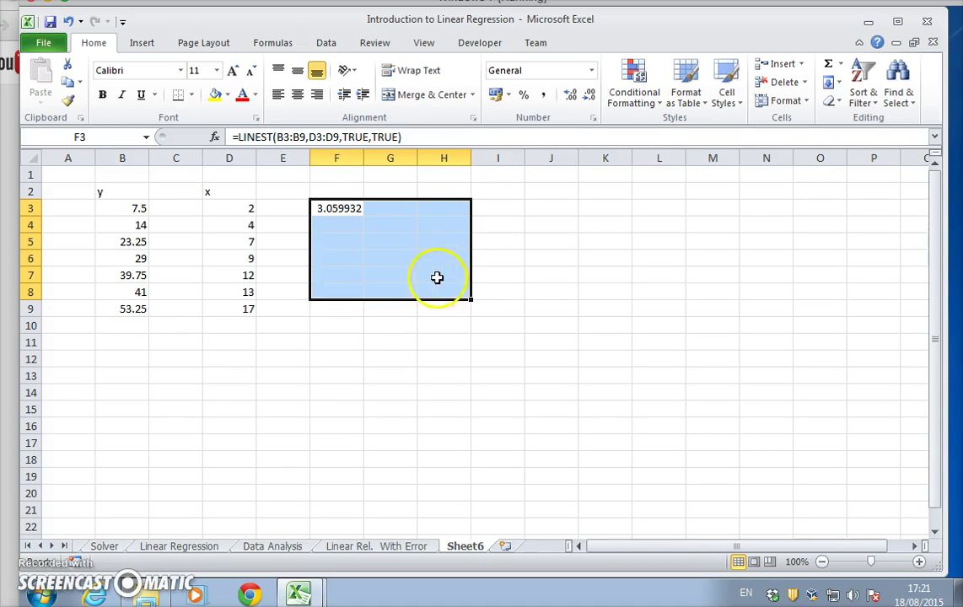
{"action": "left_click", "coordinate": [419, 137]}
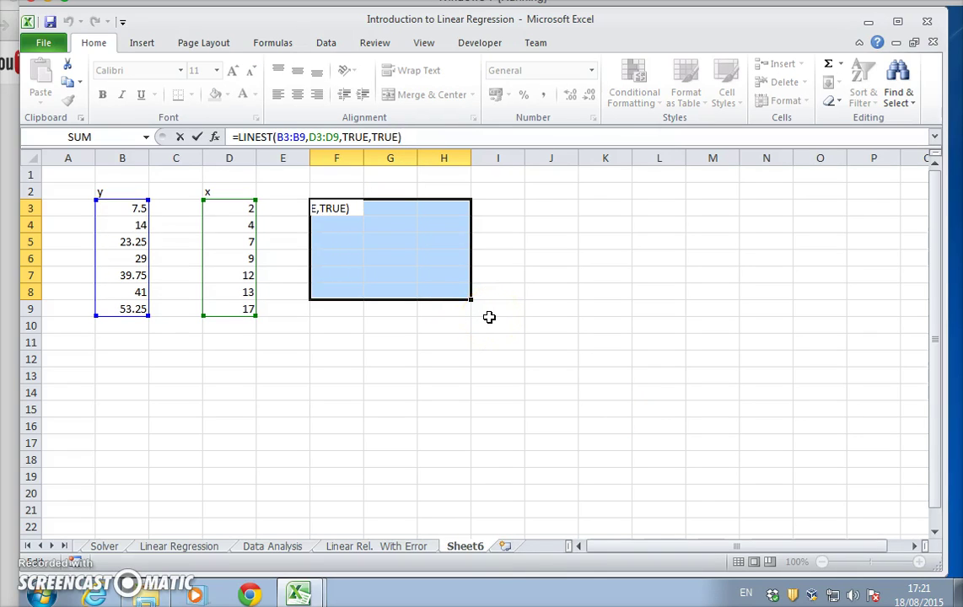
{"action": "key", "text": "ctrl+shift+Return"}
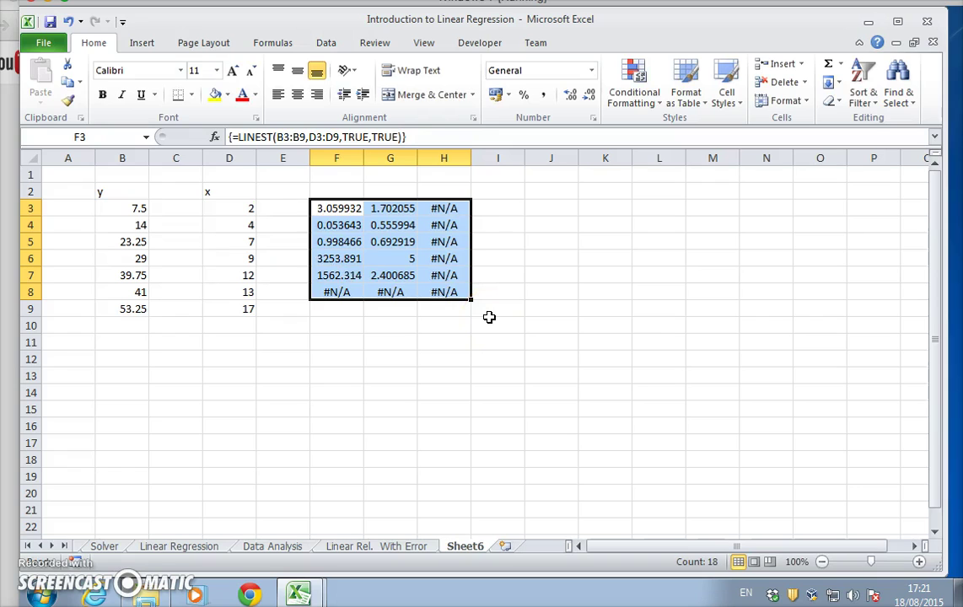
{"action": "left_click", "coordinate": [389, 208]}
{"action": "left_click_drag", "start_coordinate": [337, 210], "coordinate": [381, 210]}
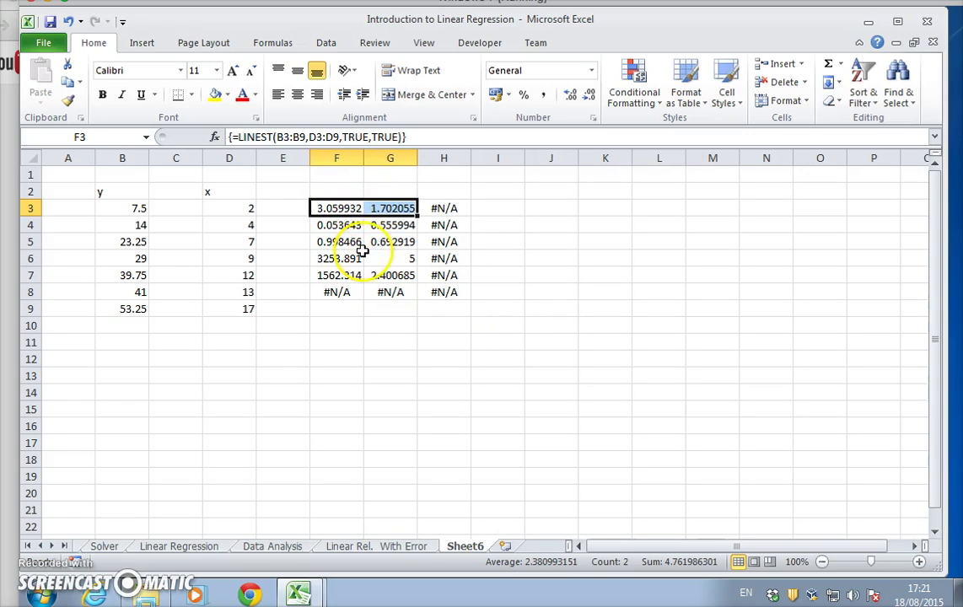
Copy the Solver coefficients a and b with their headings in F4:G5 of the Linear Rel. With Error sheet
{"action": "left_click", "coordinate": [403, 548]}
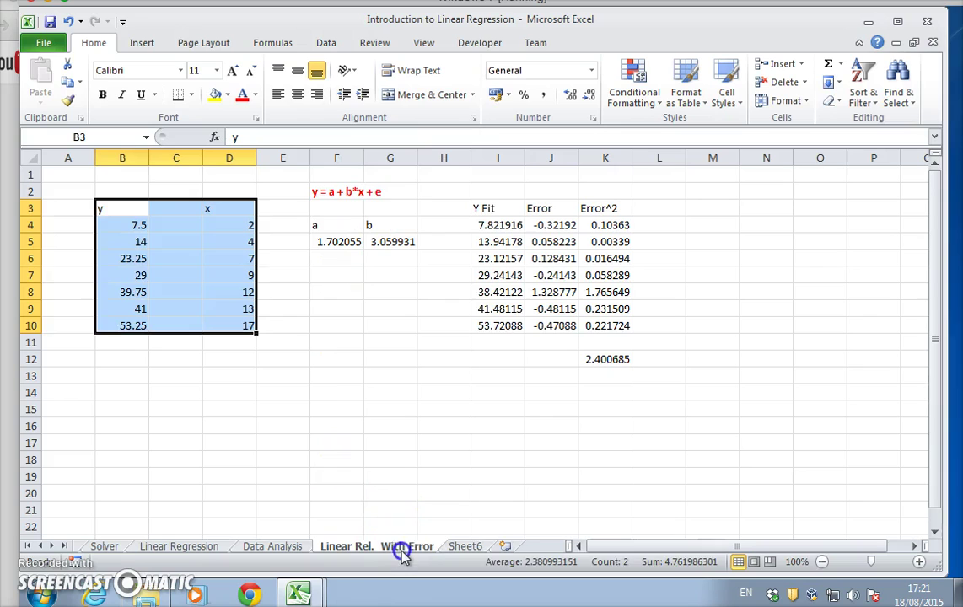
{"action": "left_click", "coordinate": [342, 304]}
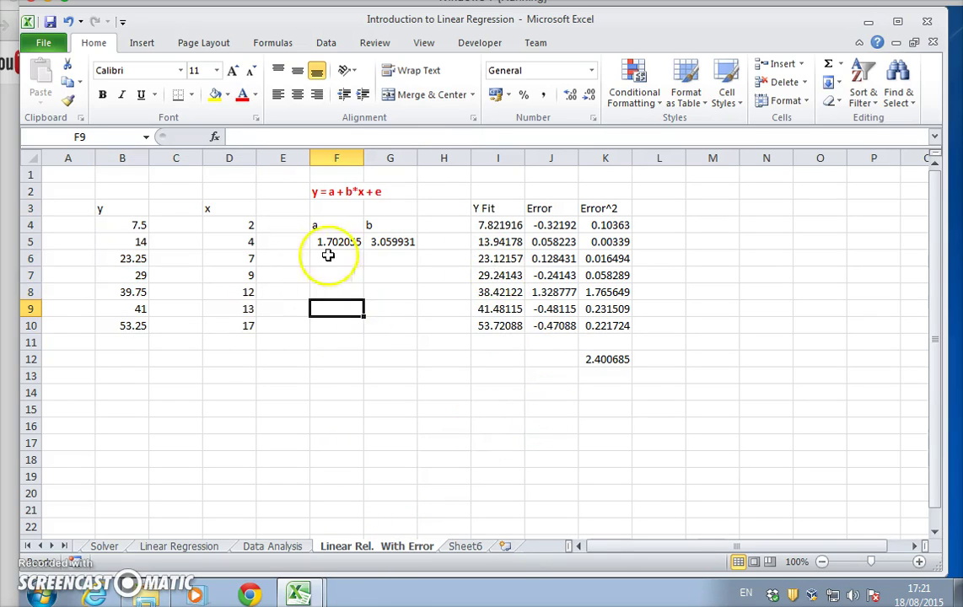
{"action": "left_click_drag", "start_coordinate": [323, 241], "coordinate": [369, 243]}
{"action": "right_click", "coordinate": [371, 243]}
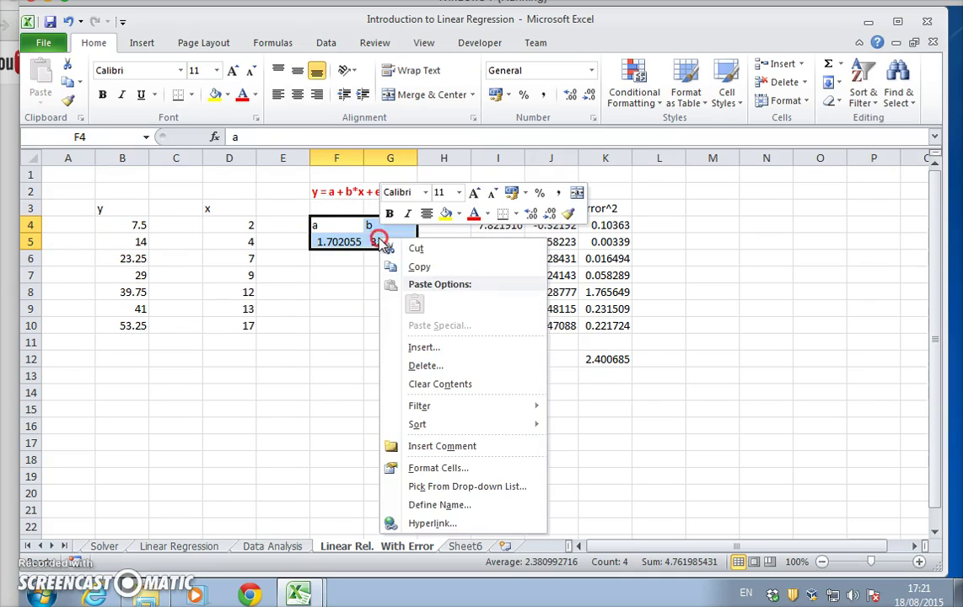
{"action": "left_click", "coordinate": [420, 267]}
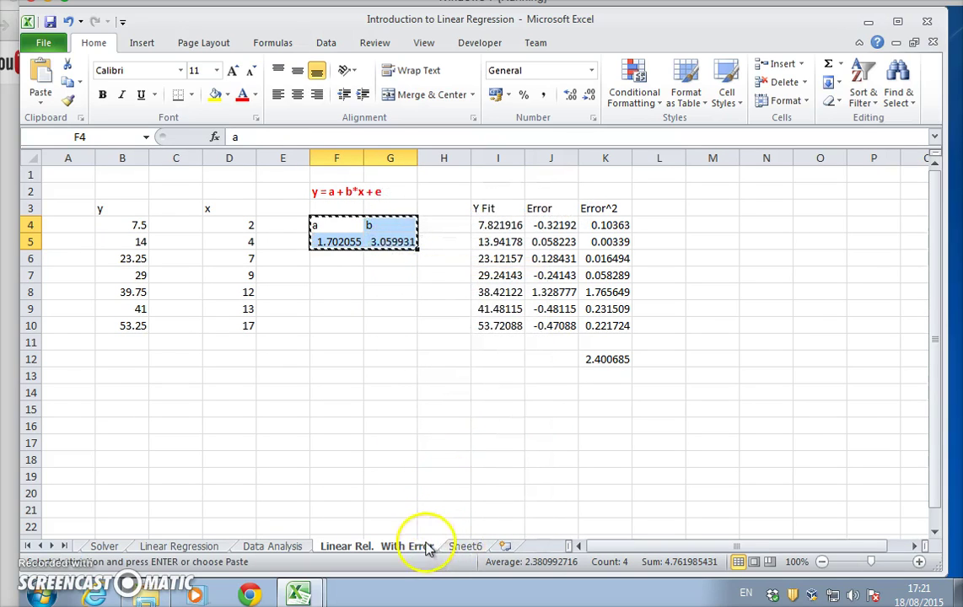
Enter the label "Using Solver" in F12 of Sheet6, below the LINEST output
{"action": "left_click", "coordinate": [460, 547]}
{"action": "left_click", "coordinate": [343, 357]}
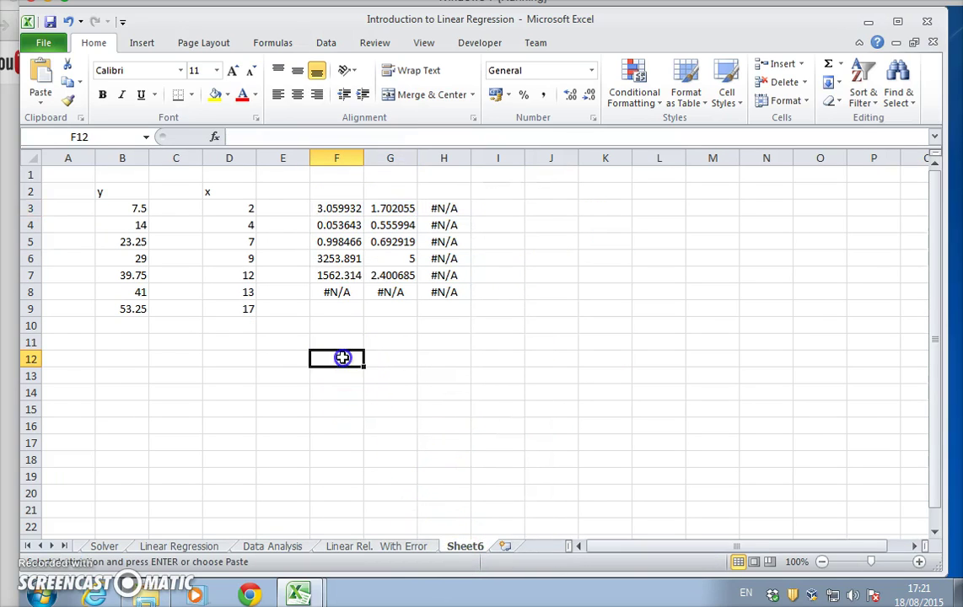
{"action": "type", "text": "Using Solver"}
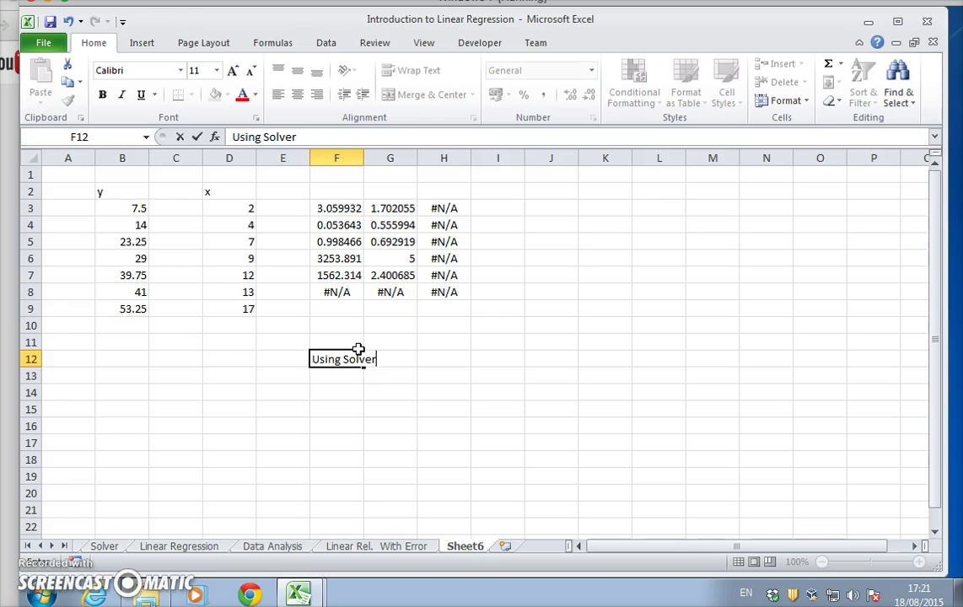
{"action": "key", "text": "Return"}
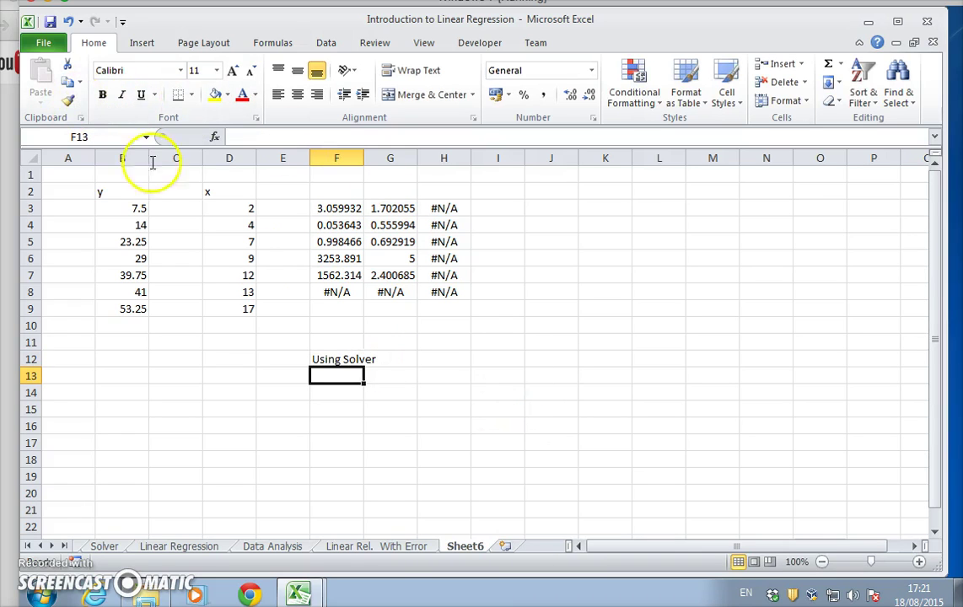
Copy F4:G5 from the Linear Rel. With Error sheet again and paste it as values only at F13 of Sheet6
{"action": "left_click", "coordinate": [369, 546]}
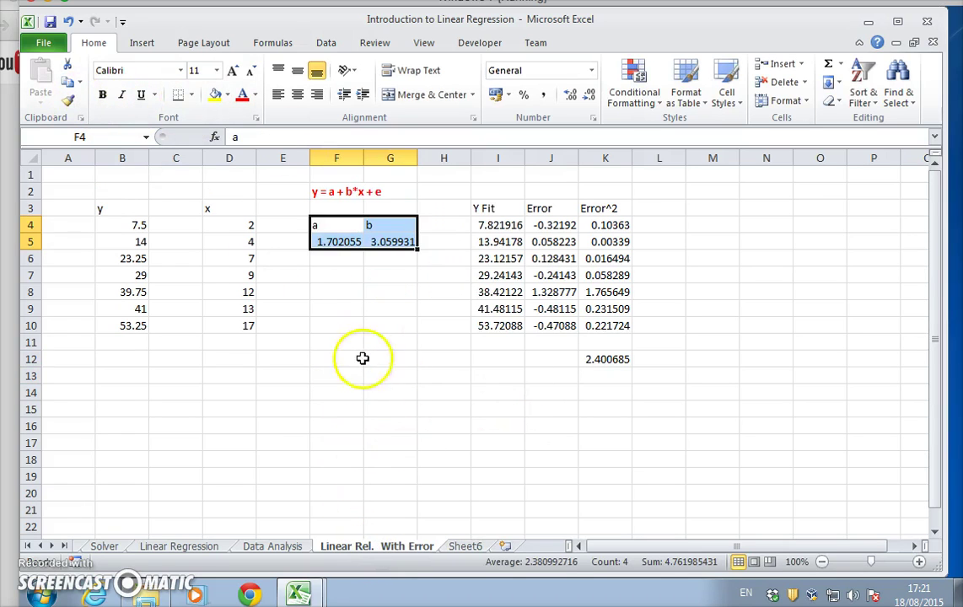
{"action": "right_click", "coordinate": [333, 228]}
{"action": "left_click", "coordinate": [342, 258]}
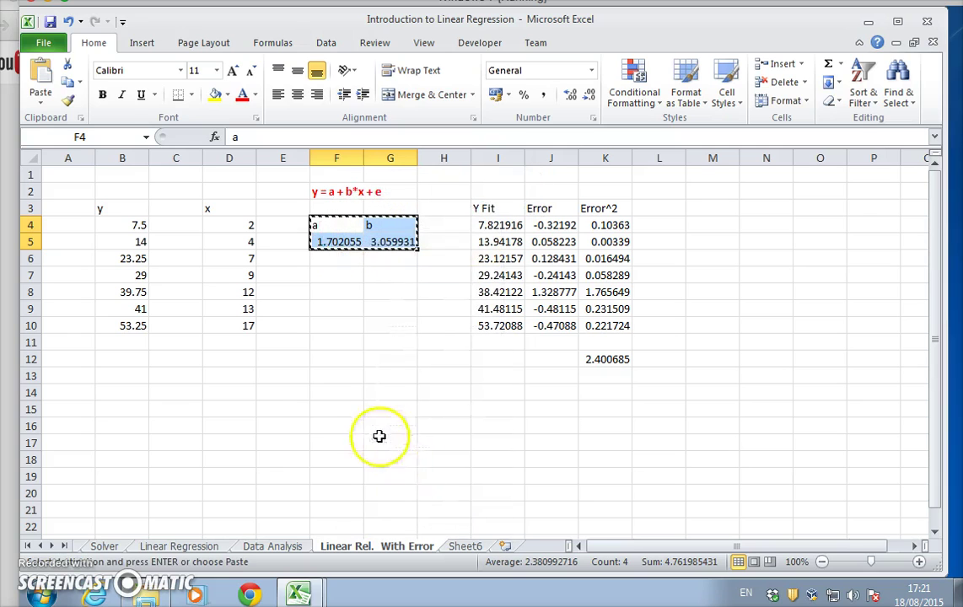
{"action": "left_click", "coordinate": [463, 548]}
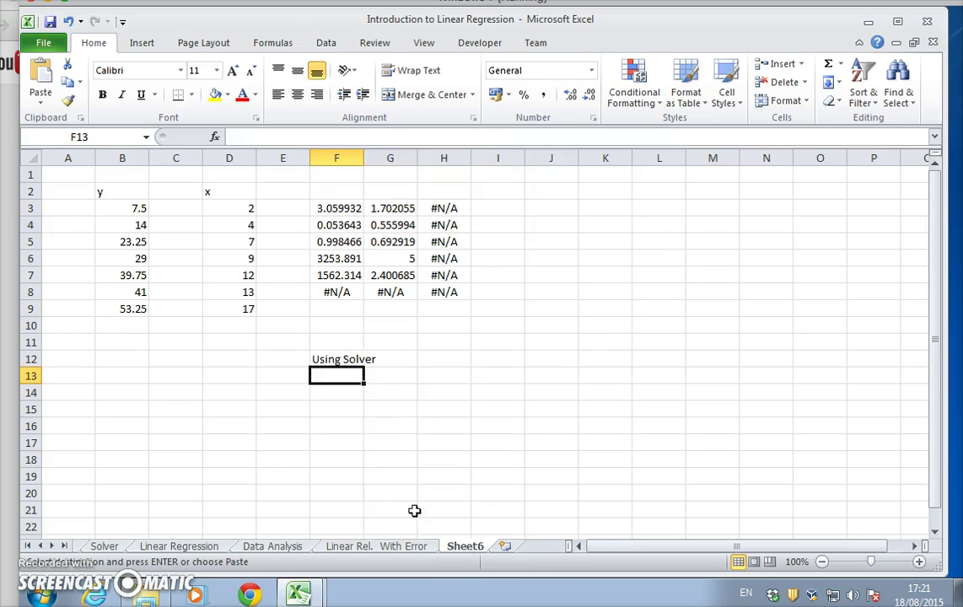
{"action": "right_click", "coordinate": [328, 377]}
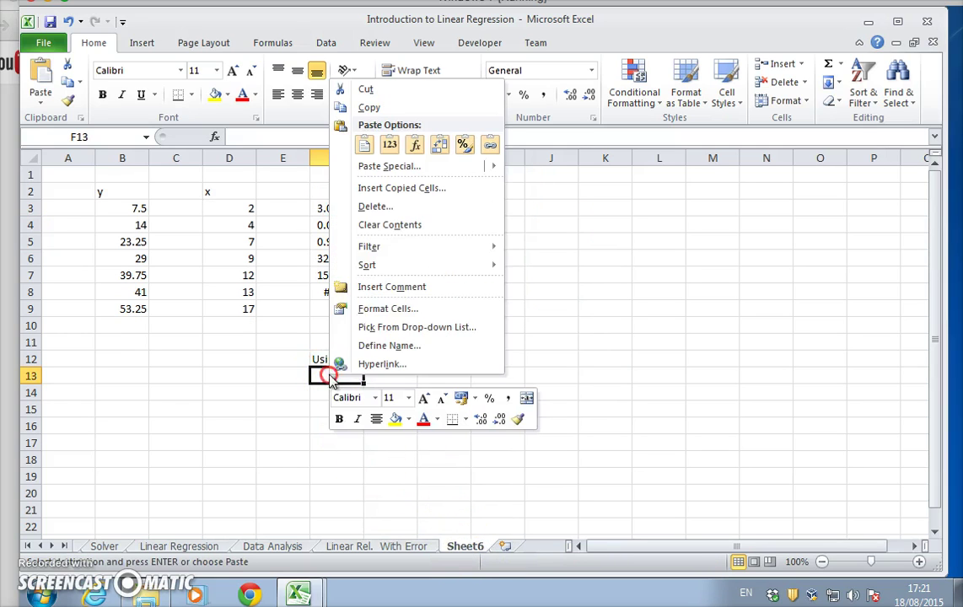
{"action": "left_click", "coordinate": [362, 166]}
{"action": "left_click", "coordinate": [253, 97]}
{"action": "left_click", "coordinate": [400, 241]}
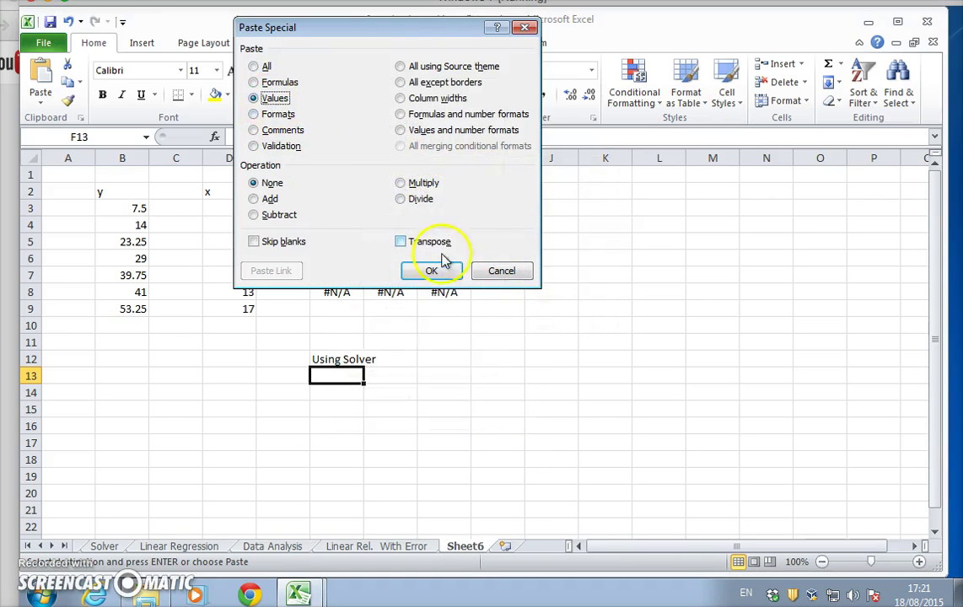
{"action": "left_click", "coordinate": [431, 271]}
{"action": "left_click", "coordinate": [459, 380]}
{"action": "left_click", "coordinate": [344, 395]}
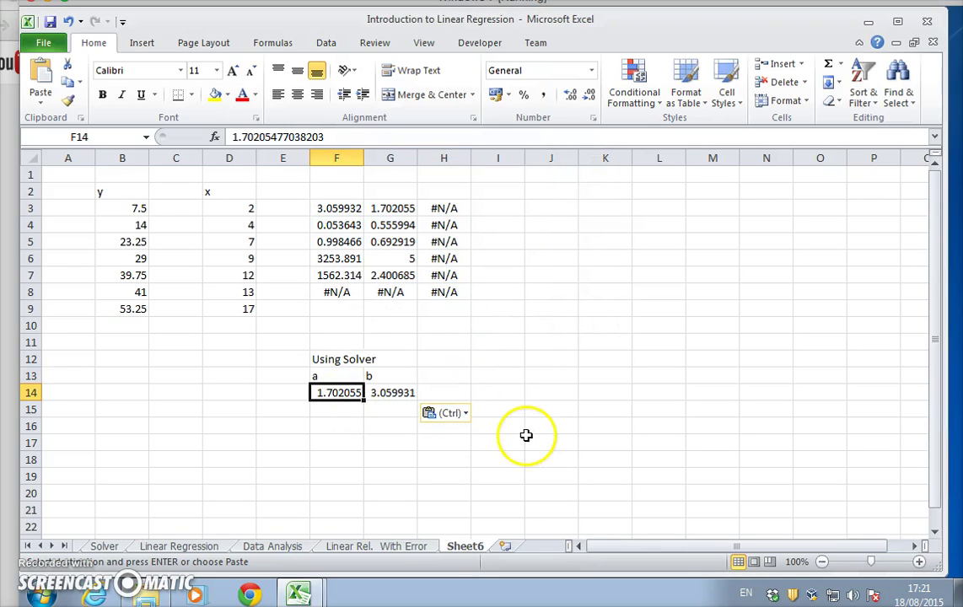
Label the LINEST coefficient columns by entering "a" in G2 and "b" in F2
{"action": "left_click", "coordinate": [398, 208]}
{"action": "left_click", "coordinate": [402, 194]}
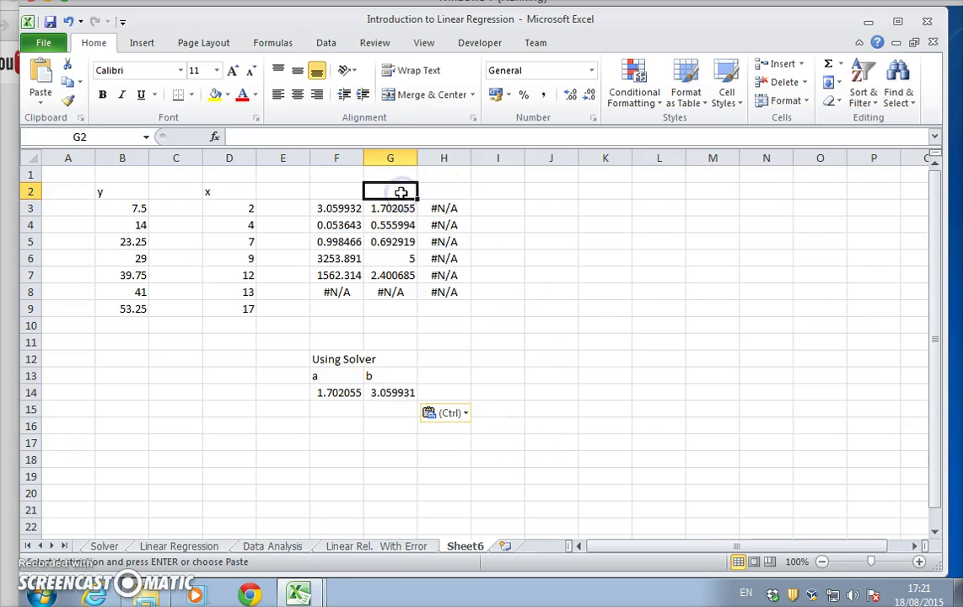
{"action": "type", "text": "a"}
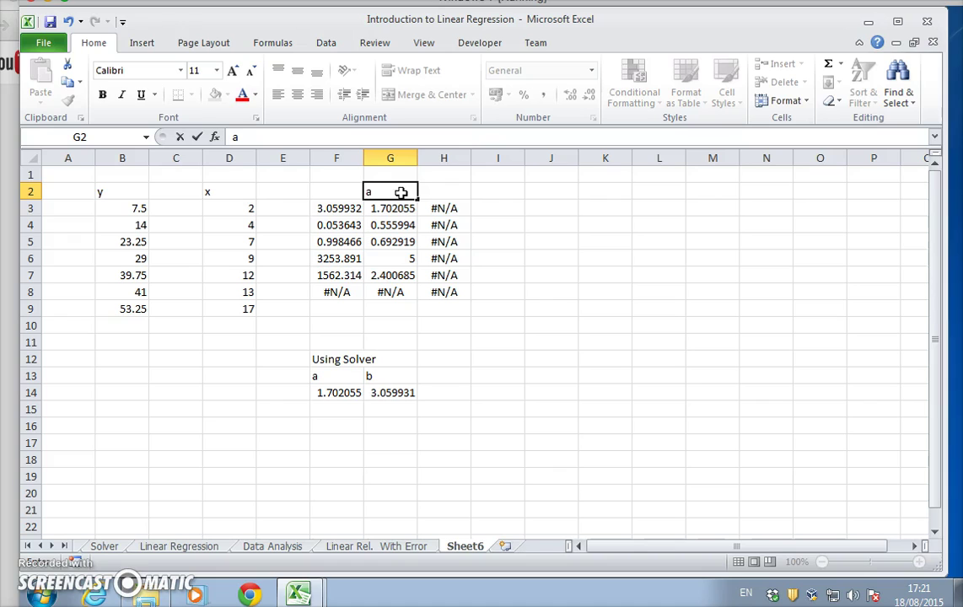
{"action": "key", "text": "Left"}
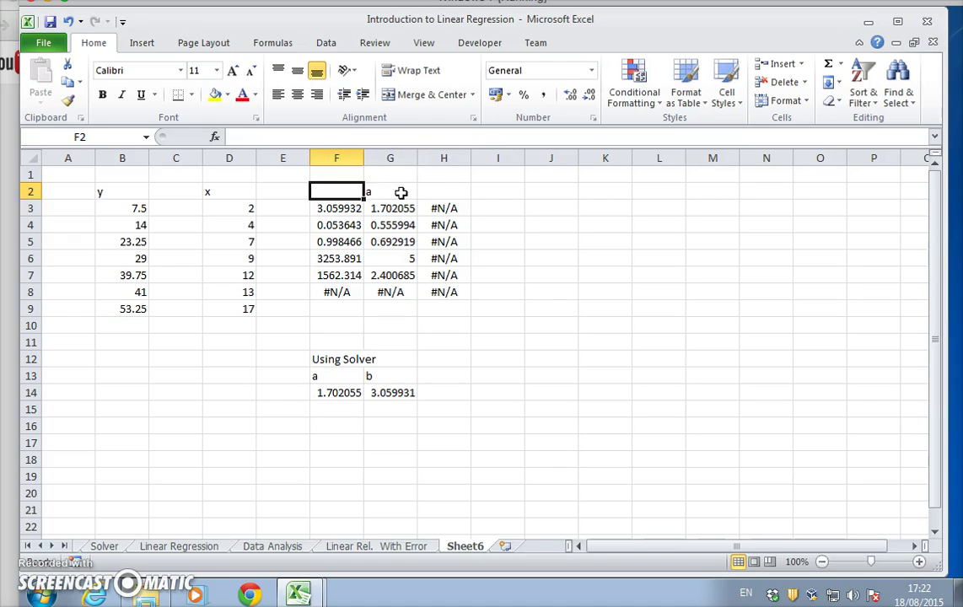
{"action": "type", "text": "b"}
{"action": "key", "text": "Return"}
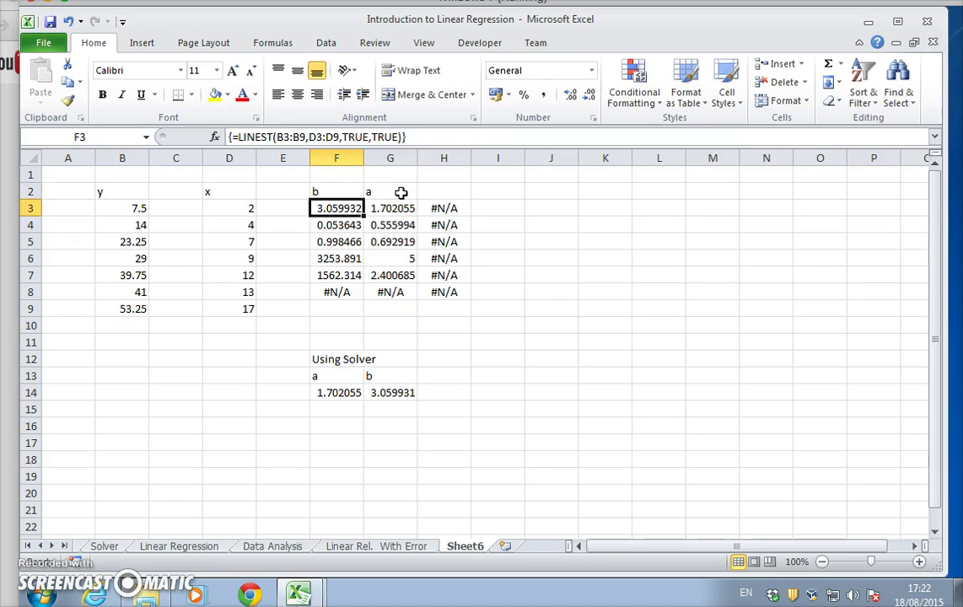
Check the Solver's b in G14 and the LINEST values in F4:G4, and rename Sheet6 as "Linest with Error"
{"action": "left_click", "coordinate": [398, 389]}
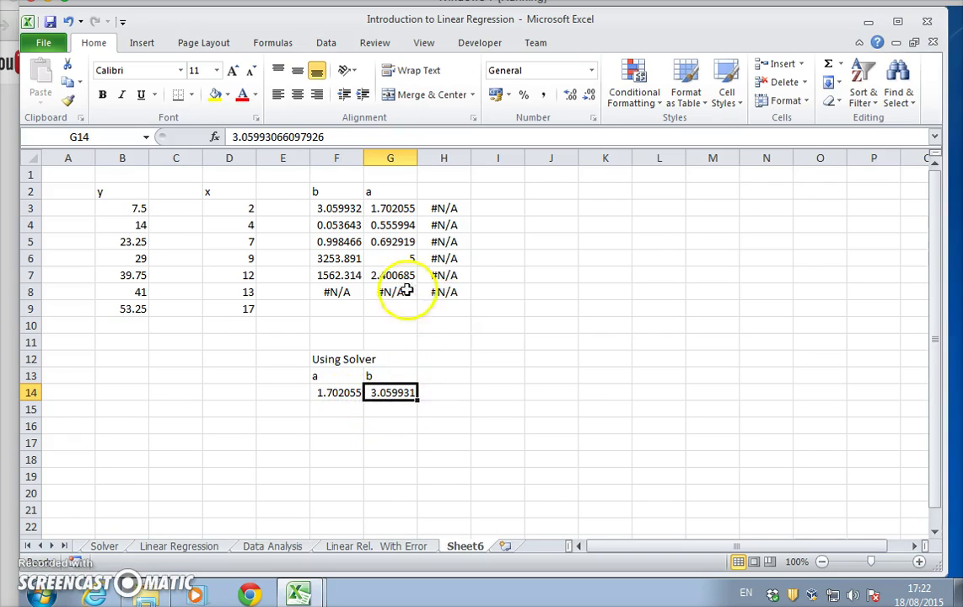
{"action": "left_click", "coordinate": [340, 226]}
{"action": "left_click", "coordinate": [377, 226]}
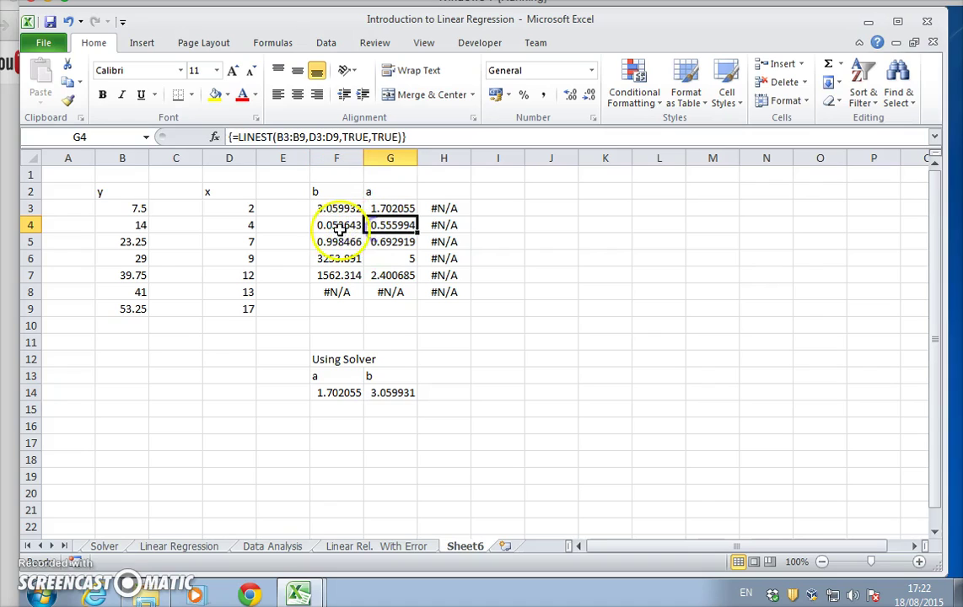
{"action": "double_click", "coordinate": [464, 547]}
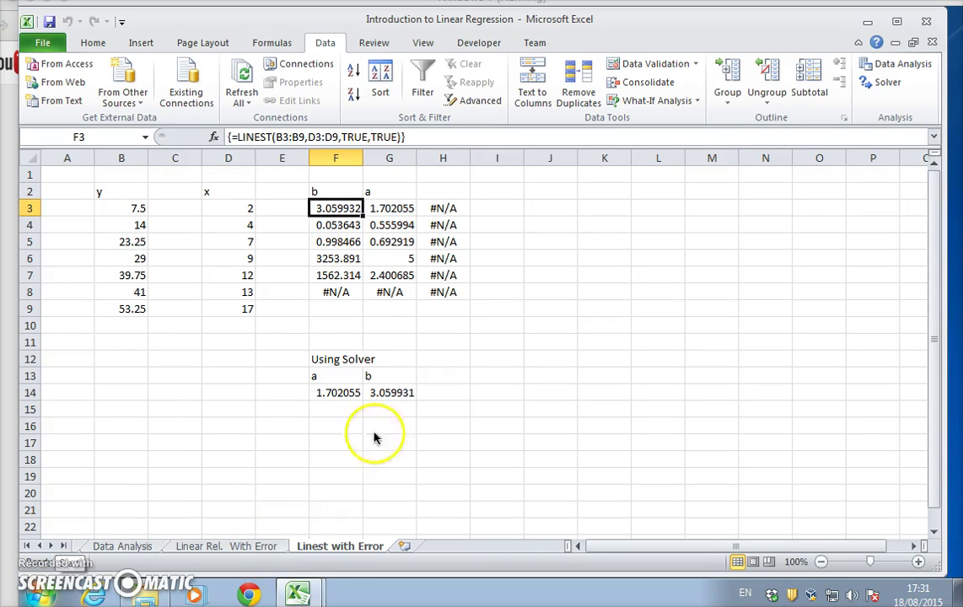
Compare the LINEST coefficients in F3:G3 with the Solver coefficients in F5:G5 of the Linear Rel. With Error sheet
{"action": "left_click", "coordinate": [378, 209]}
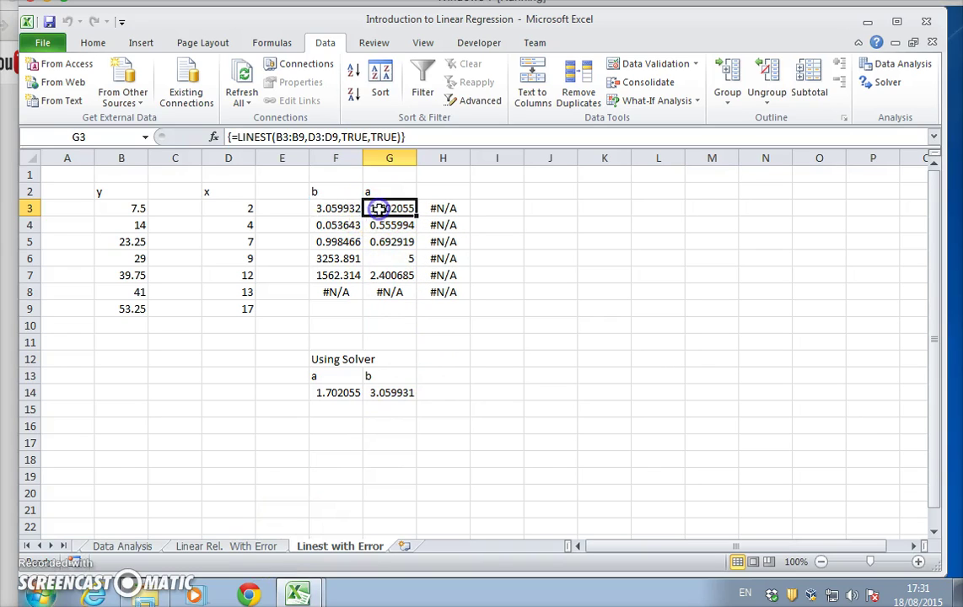
{"action": "left_click", "coordinate": [354, 208]}
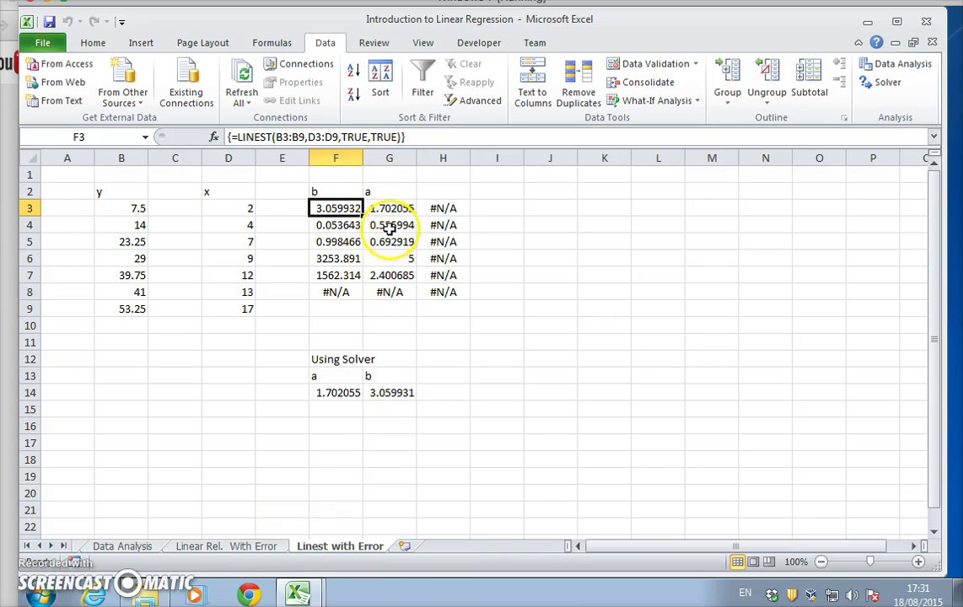
{"action": "left_click", "coordinate": [222, 546]}
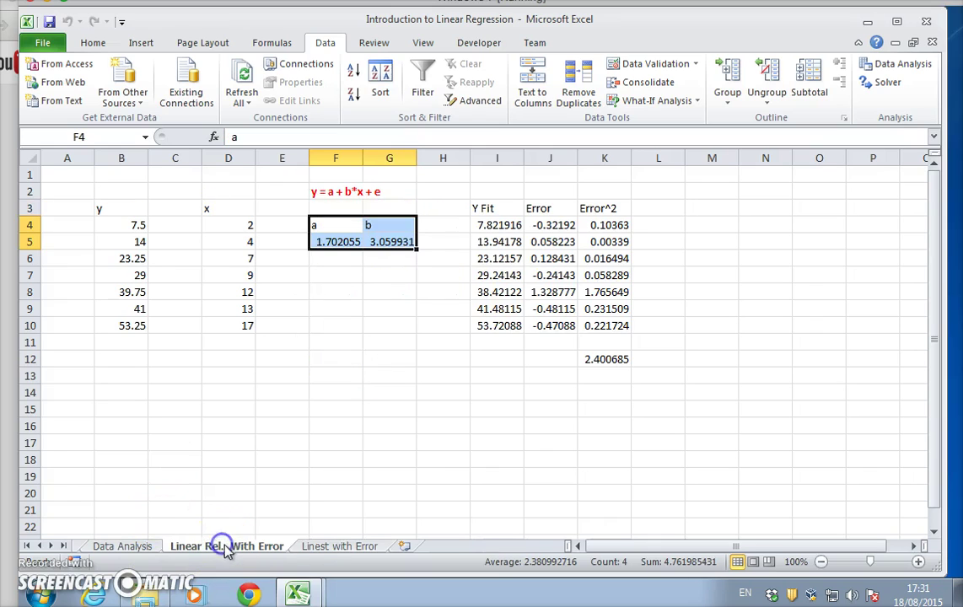
{"action": "left_click", "coordinate": [370, 242]}
{"action": "left_click", "coordinate": [324, 240]}
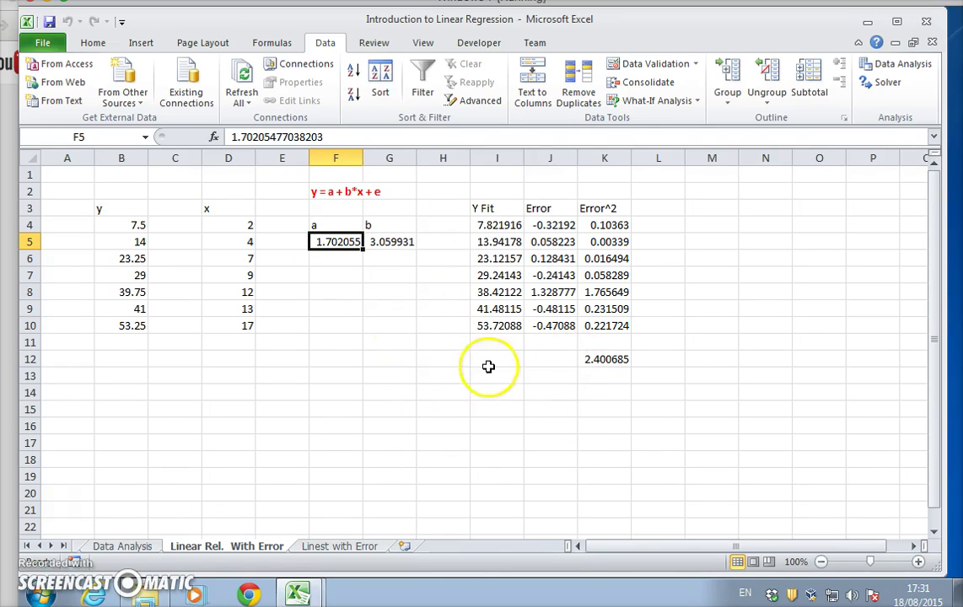